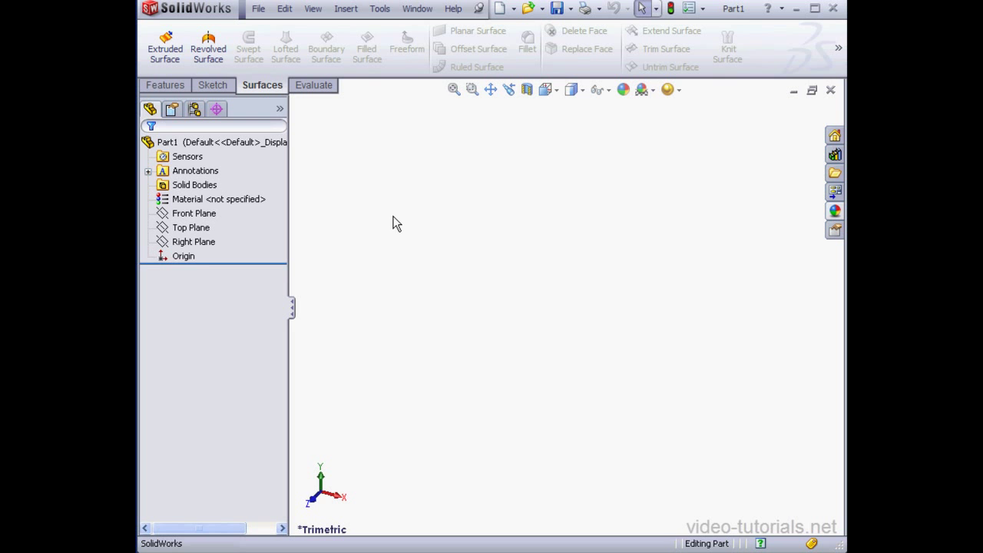
Step: Start Sketch1 on the Front Plane and draw a vertical centerline down to the origin
{"action": "right_click", "coordinate": [204, 215]}
{"action": "left_click", "coordinate": [216, 194]}
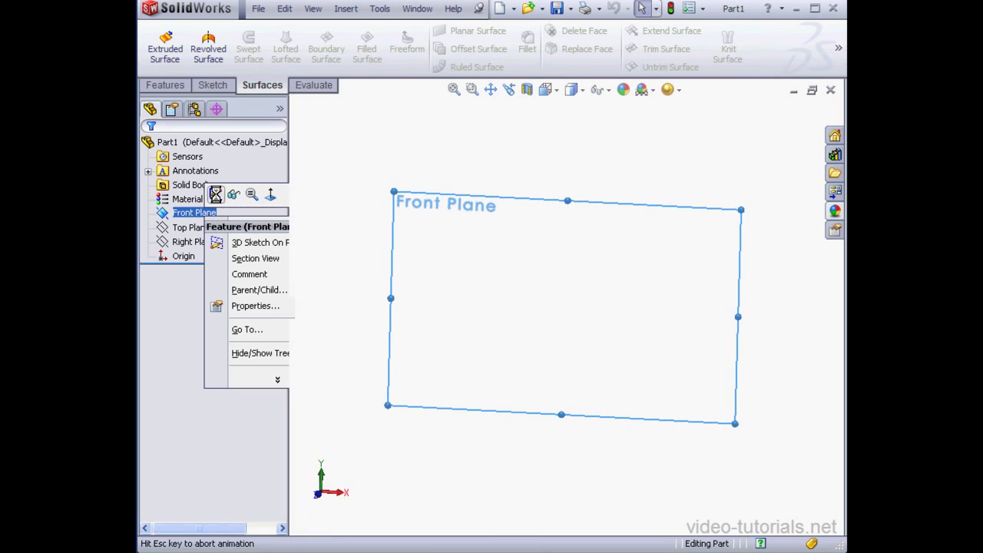
{"action": "left_click", "coordinate": [490, 89]}
{"action": "left_click_drag", "start_coordinate": [574, 240], "coordinate": [494, 436]}
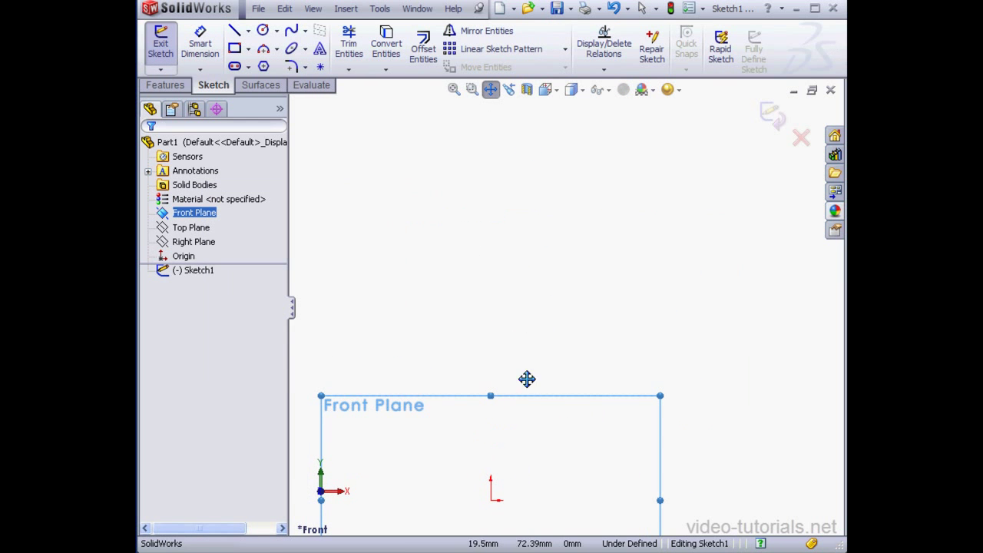
{"action": "left_click", "coordinate": [490, 89]}
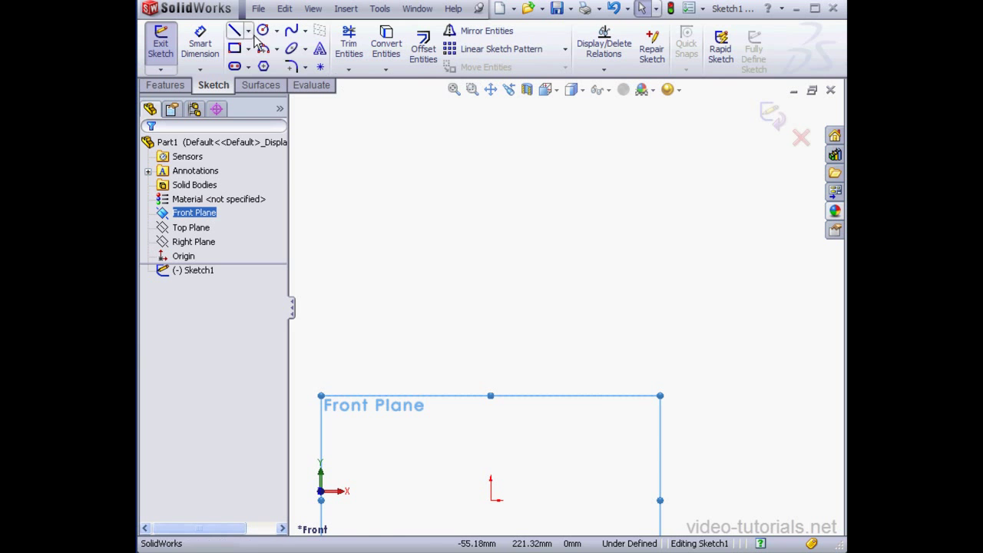
{"action": "left_click", "coordinate": [248, 31]}
{"action": "left_click", "coordinate": [257, 64]}
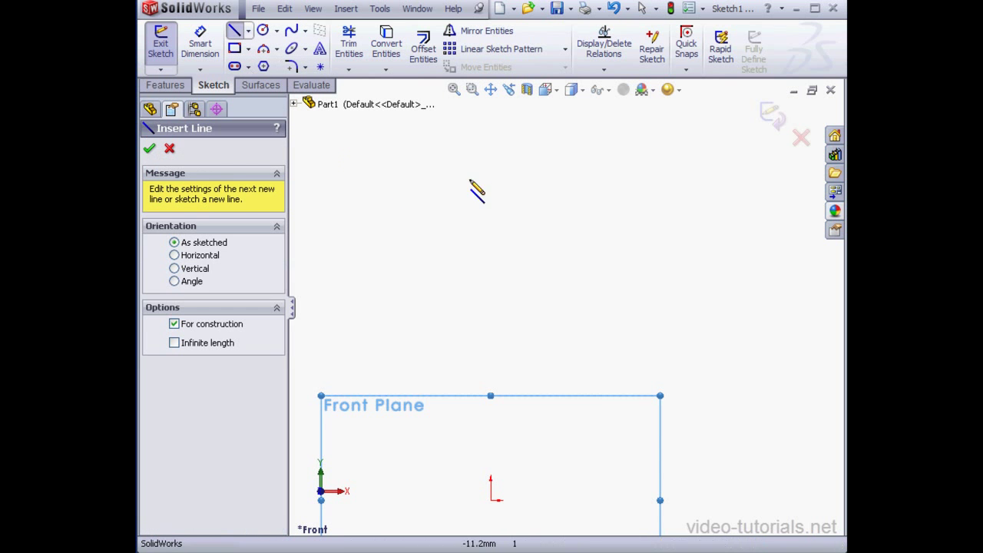
{"action": "left_click", "coordinate": [491, 171]}
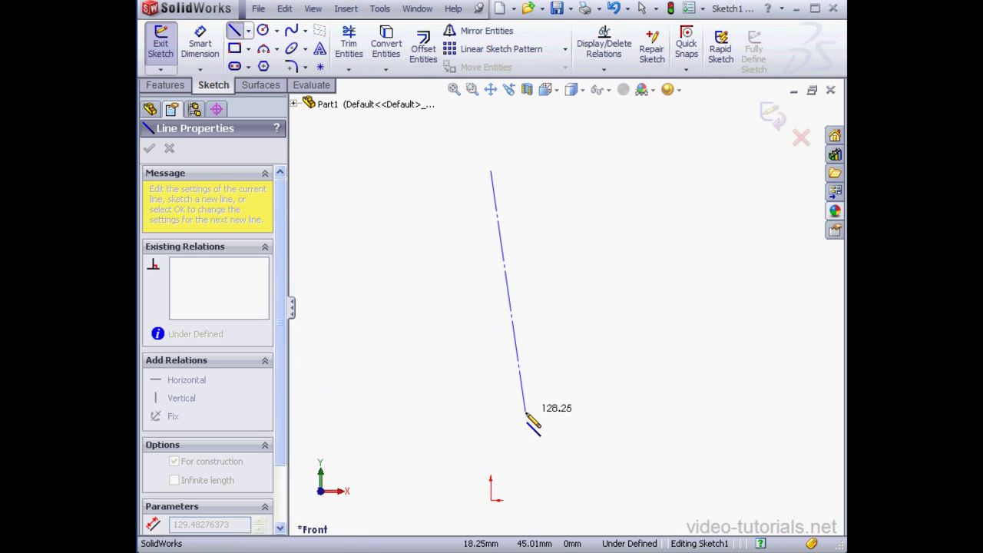
{"action": "left_click", "coordinate": [491, 500]}
Step: Draw horizontal construction lines to the right and left of the origin at the base
{"action": "left_click", "coordinate": [666, 500]}
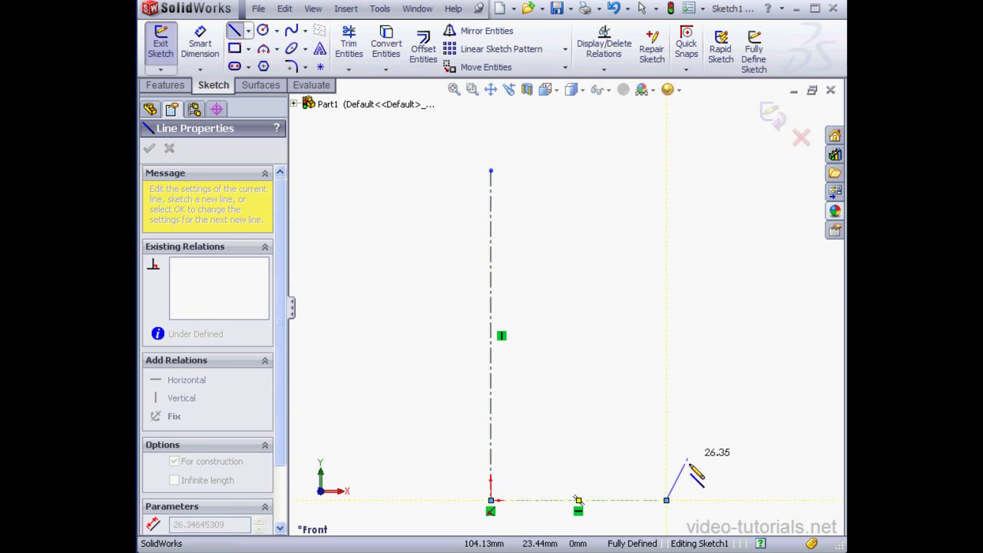
{"action": "right_click", "coordinate": [689, 407]}
{"action": "left_click", "coordinate": [742, 352]}
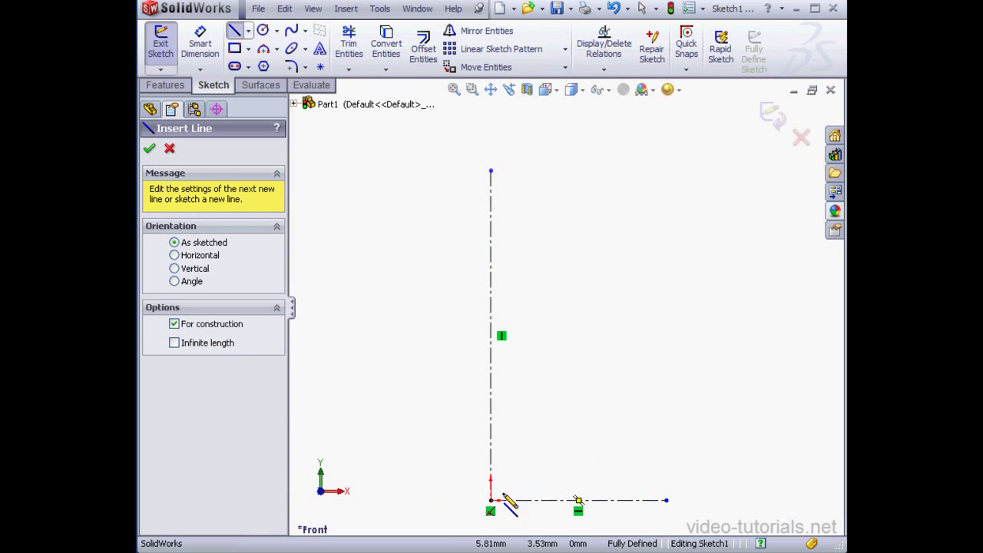
{"action": "left_click", "coordinate": [491, 500]}
{"action": "left_click", "coordinate": [388, 500]}
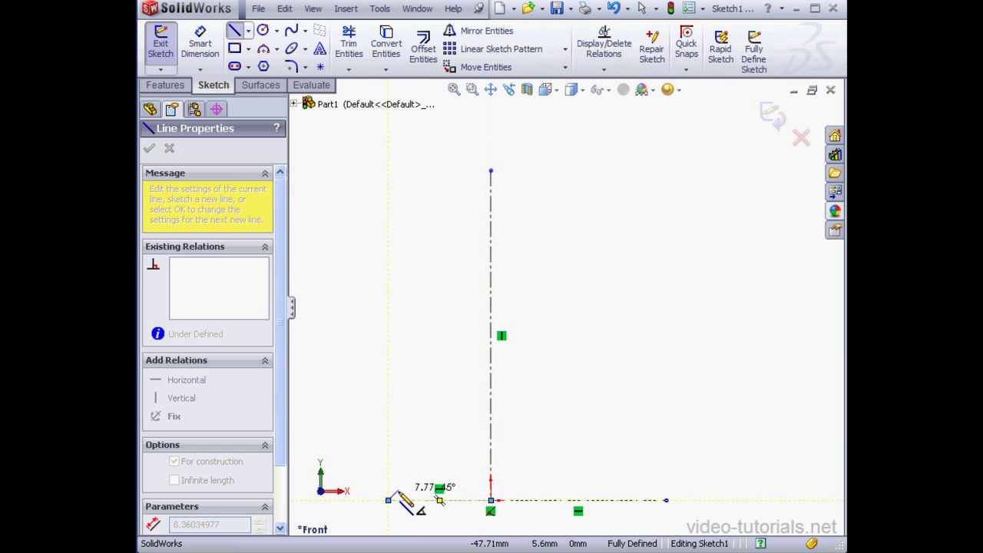
{"action": "right_click", "coordinate": [425, 462]}
{"action": "left_click", "coordinate": [485, 355]}
Step: Add leftward horizontal construction lines at the middle and top of the centerline
{"action": "left_click", "coordinate": [490, 336]}
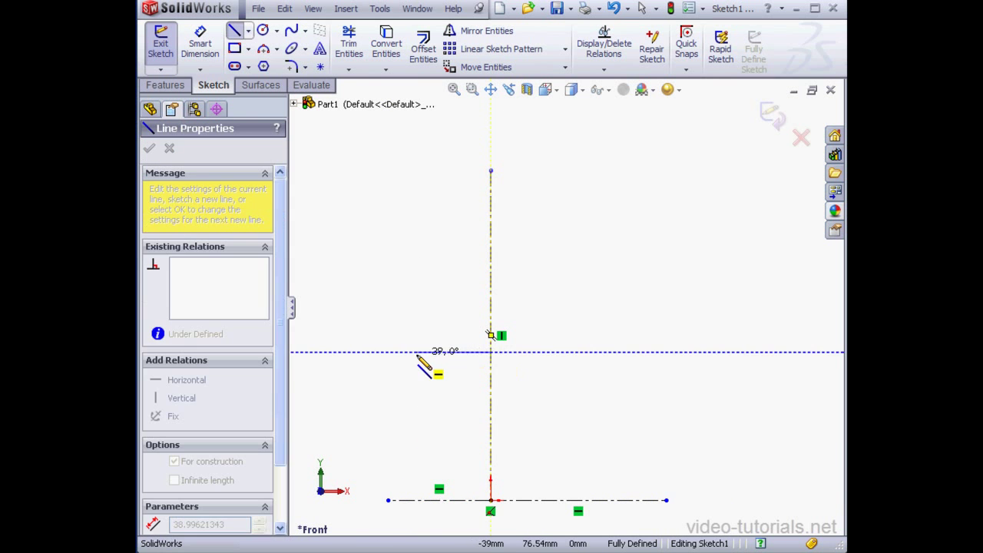
{"action": "left_click", "coordinate": [416, 351]}
{"action": "right_click", "coordinate": [500, 301]}
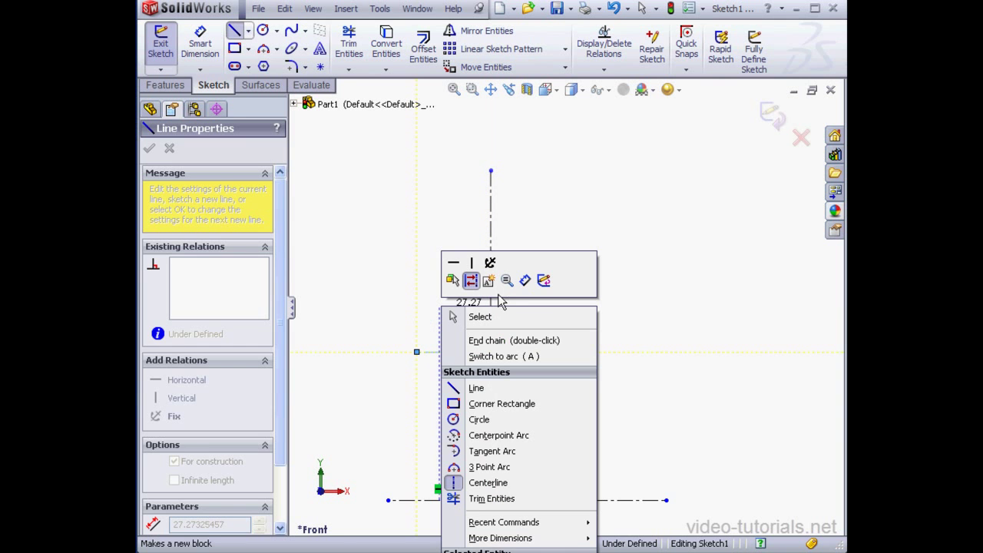
{"action": "left_click", "coordinate": [499, 340]}
{"action": "left_click", "coordinate": [489, 175]}
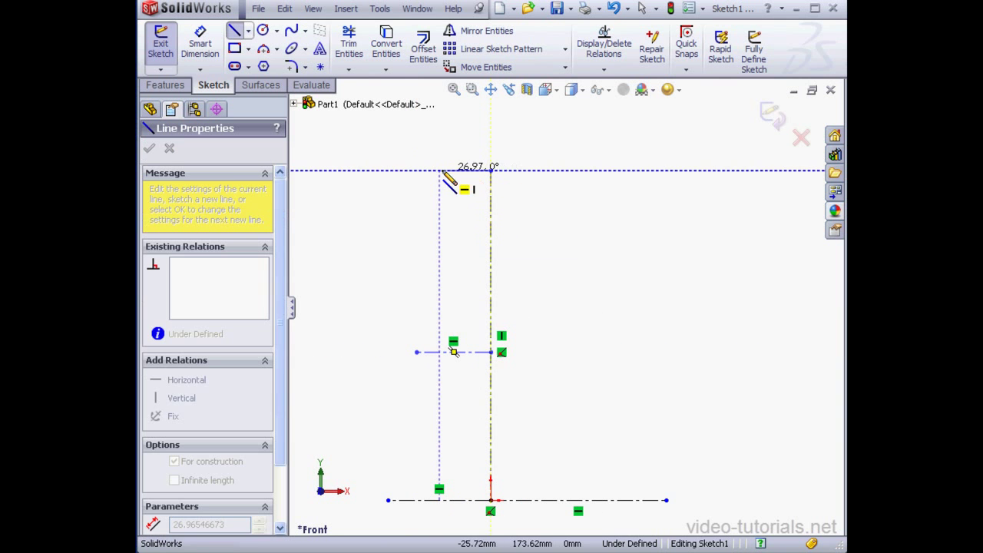
{"action": "left_click", "coordinate": [439, 169]}
{"action": "right_click", "coordinate": [461, 148]}
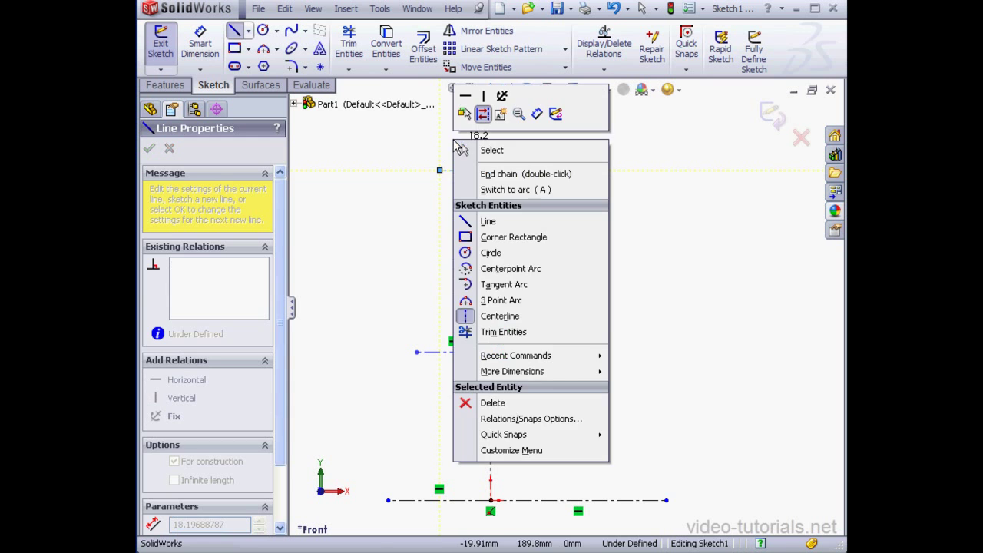
{"action": "left_click", "coordinate": [499, 153]}
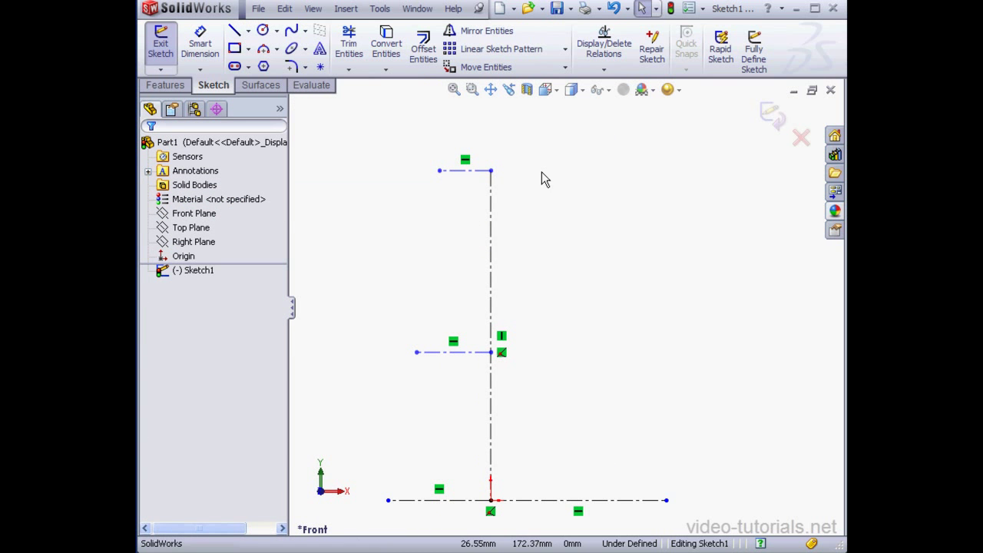
Step: Dimension the vertical centerline to 190 and the bottom right line to 125
{"action": "left_click", "coordinate": [198, 45]}
{"action": "left_click", "coordinate": [493, 274]}
{"action": "left_click", "coordinate": [528, 273]}
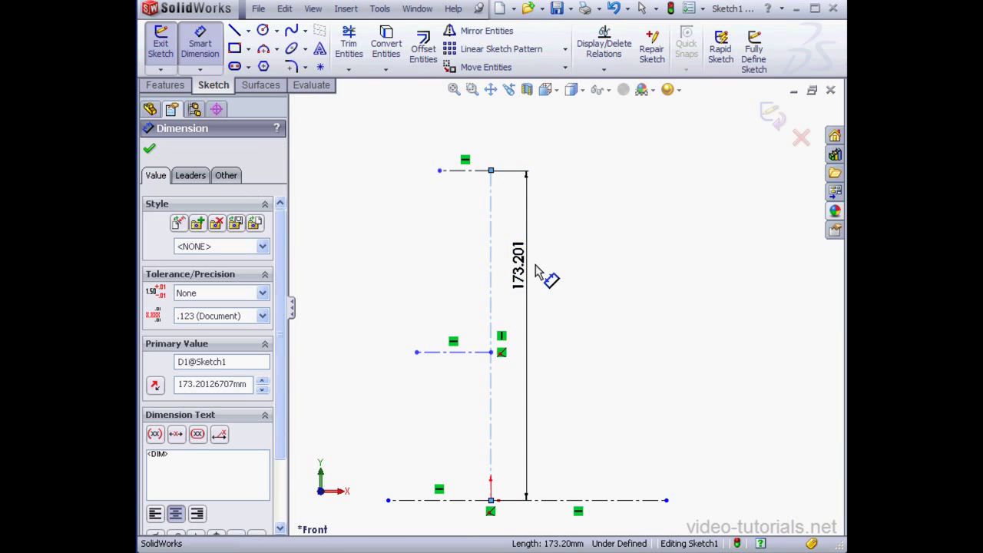
{"action": "type", "text": "190"}
{"action": "left_click", "coordinate": [464, 294]}
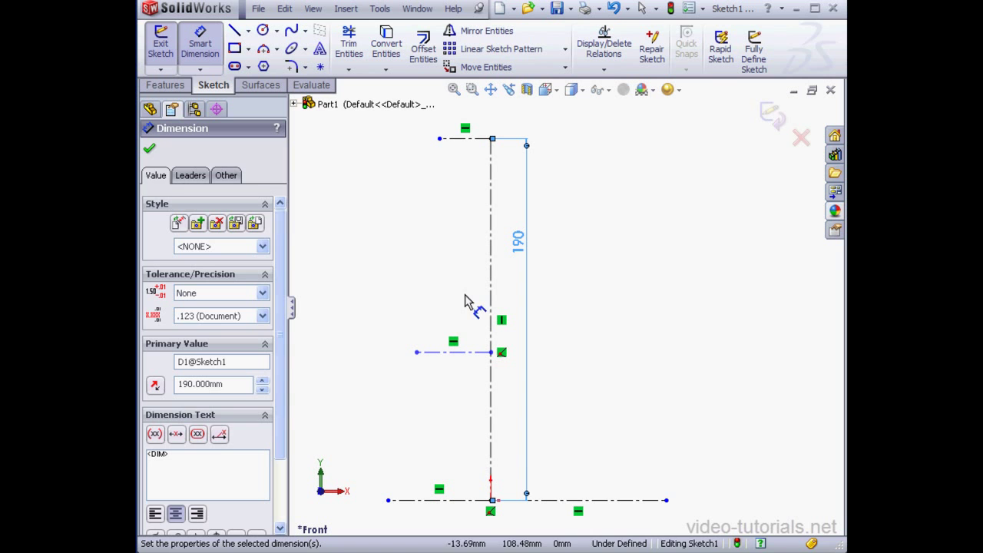
{"action": "left_click", "coordinate": [631, 499]}
{"action": "left_click", "coordinate": [632, 486]}
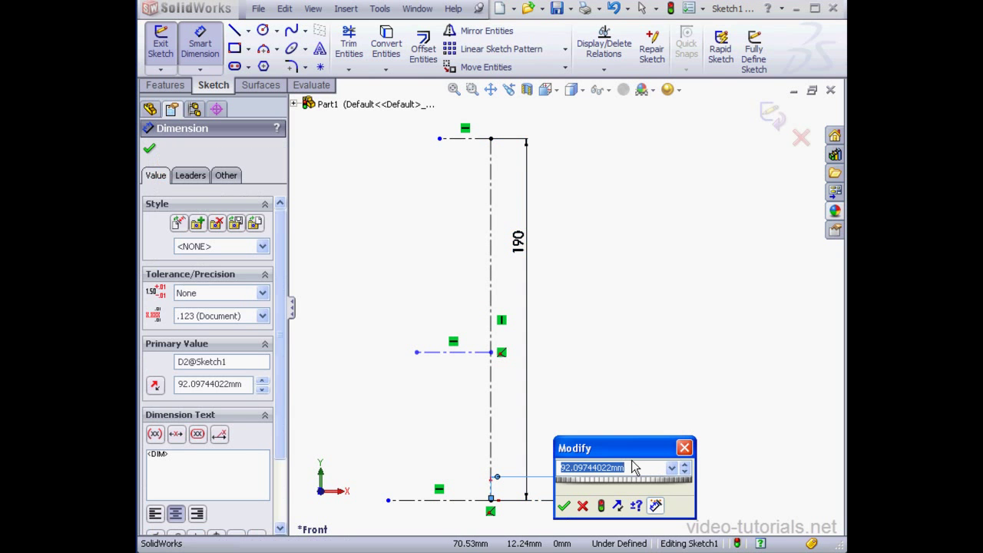
{"action": "type", "text": "125"}
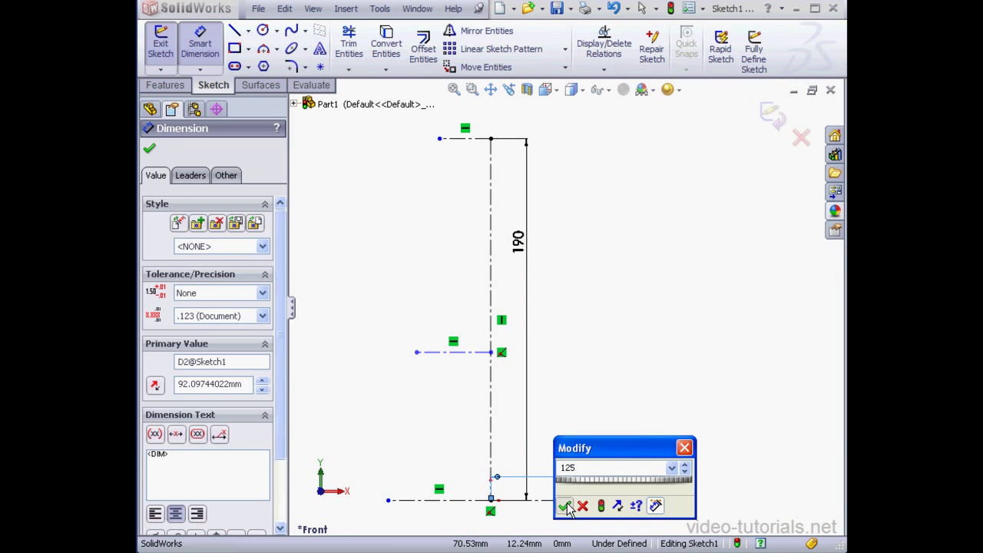
{"action": "left_click", "coordinate": [565, 505]}
Step: Dimension the bottom left line to 30 and the middle line to 45
{"action": "left_click", "coordinate": [469, 500]}
{"action": "left_click", "coordinate": [468, 485]}
{"action": "type", "text": "30"}
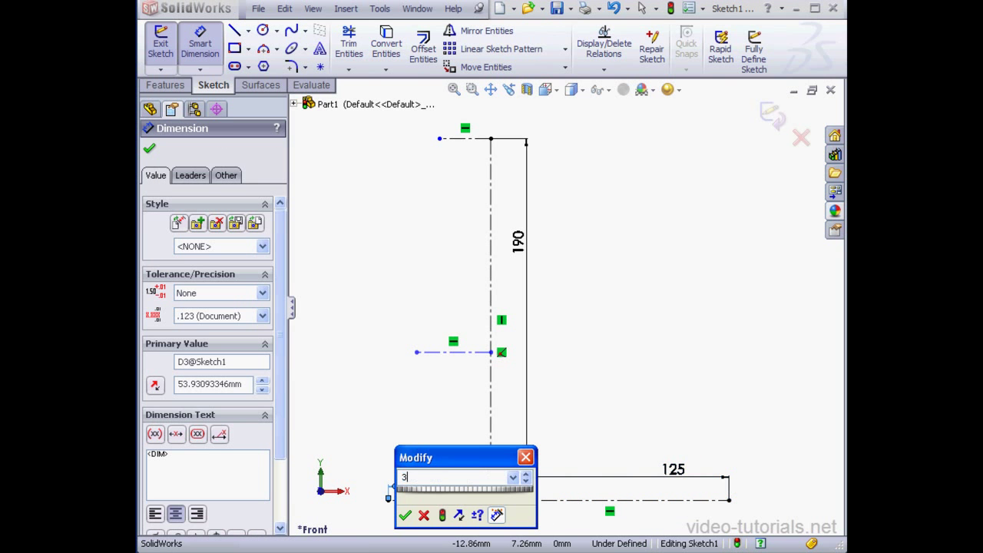
{"action": "left_click", "coordinate": [406, 515]}
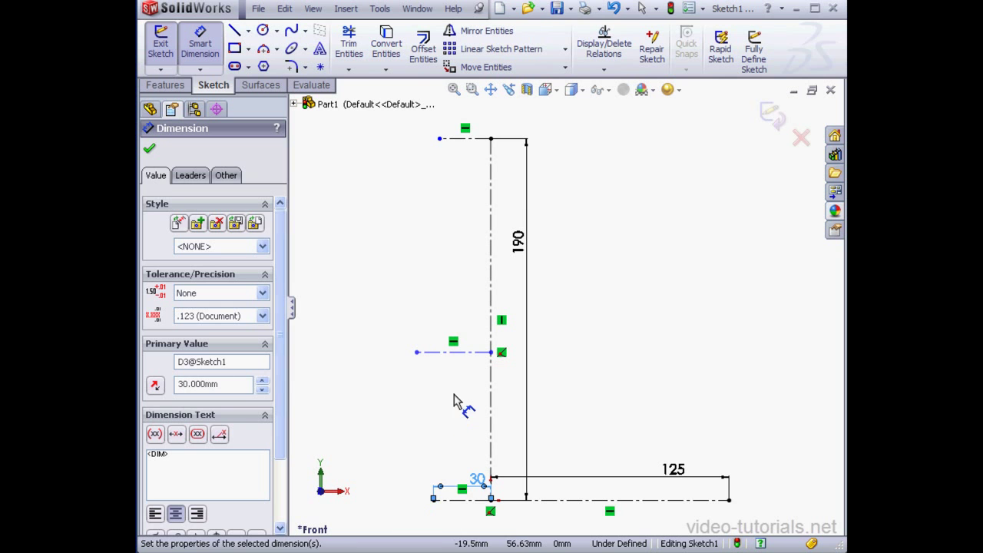
{"action": "left_click", "coordinate": [464, 353]}
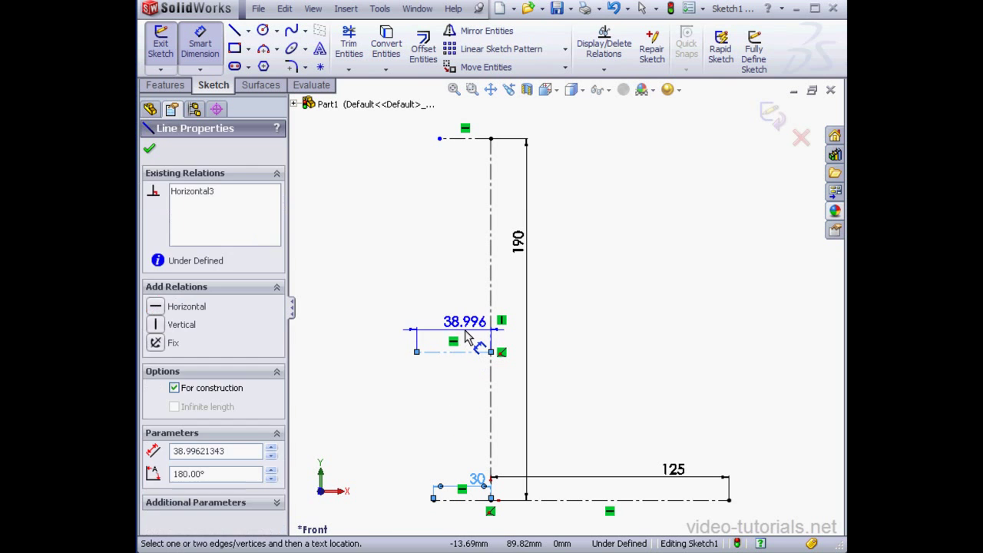
{"action": "left_click", "coordinate": [464, 338]}
{"action": "type", "text": "45"}
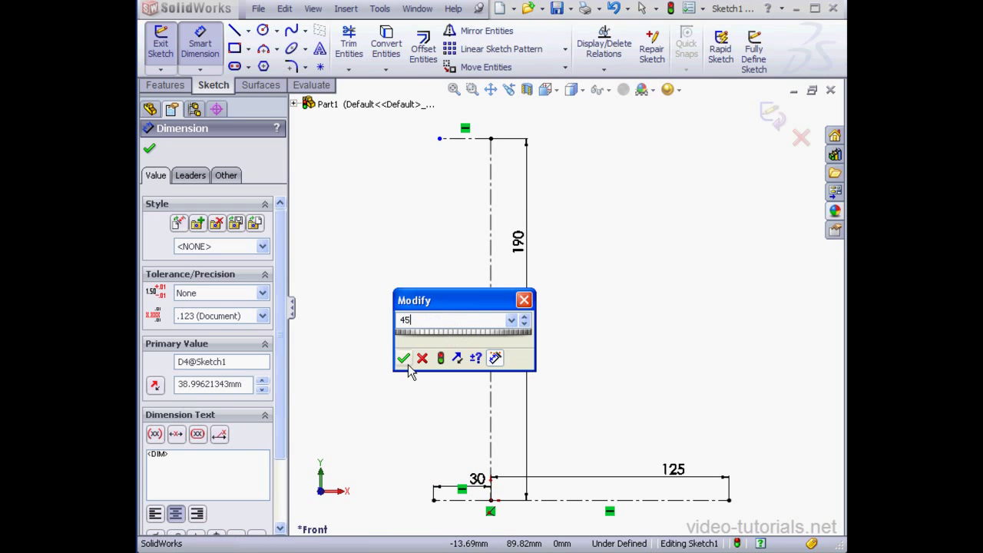
{"action": "left_click", "coordinate": [403, 357]}
Step: Dimension the top line to 35 and place the middle line 90 above the base
{"action": "left_click", "coordinate": [467, 139]}
{"action": "left_click", "coordinate": [472, 158]}
{"action": "type", "text": "35"}
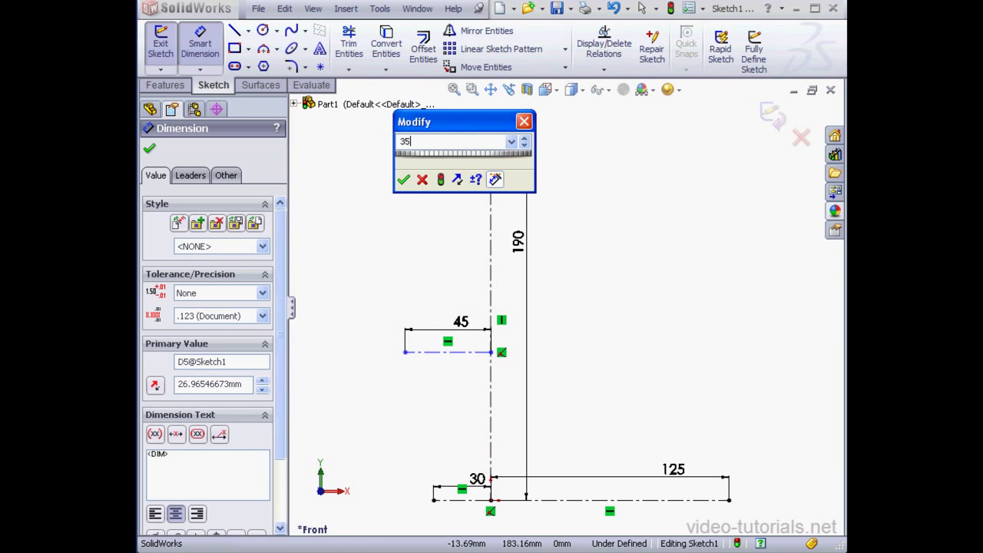
{"action": "left_click", "coordinate": [403, 179]}
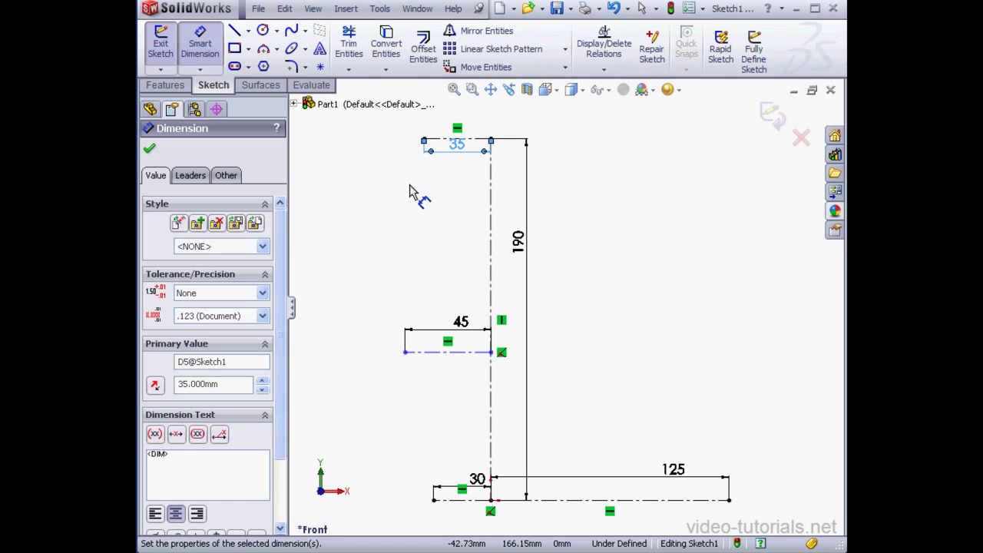
{"action": "left_click", "coordinate": [490, 500]}
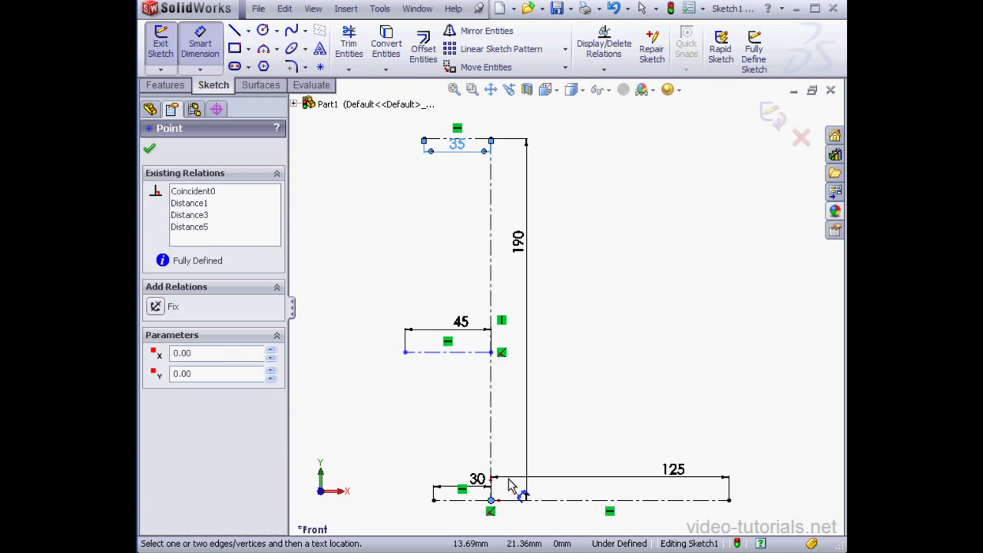
{"action": "left_click", "coordinate": [490, 351]}
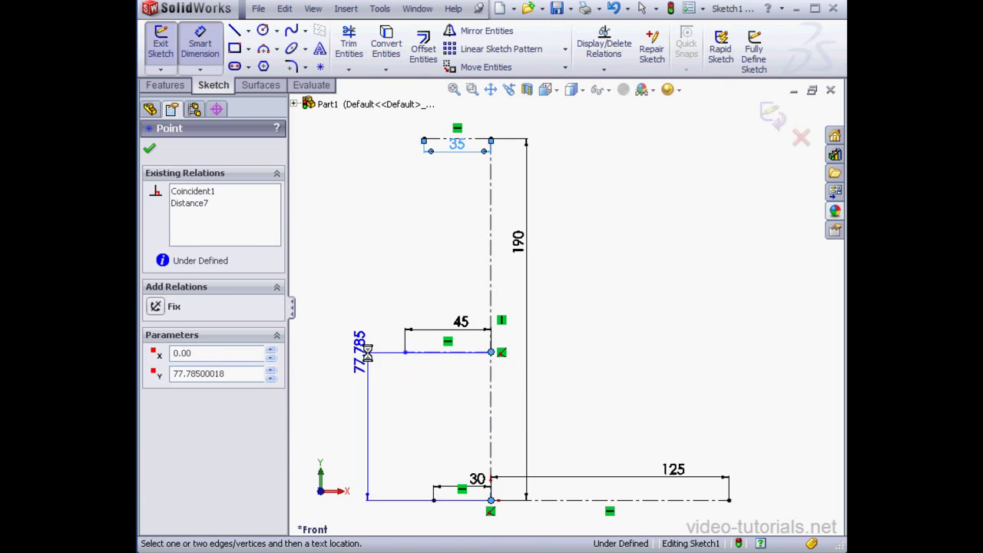
{"action": "left_click", "coordinate": [367, 349]}
{"action": "type", "text": "90"}
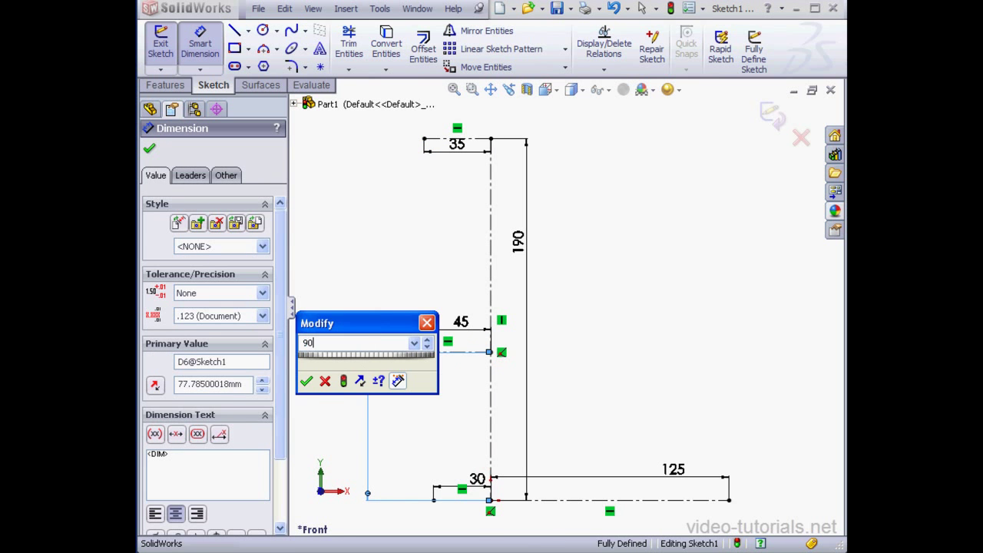
{"action": "left_click", "coordinate": [305, 381]}
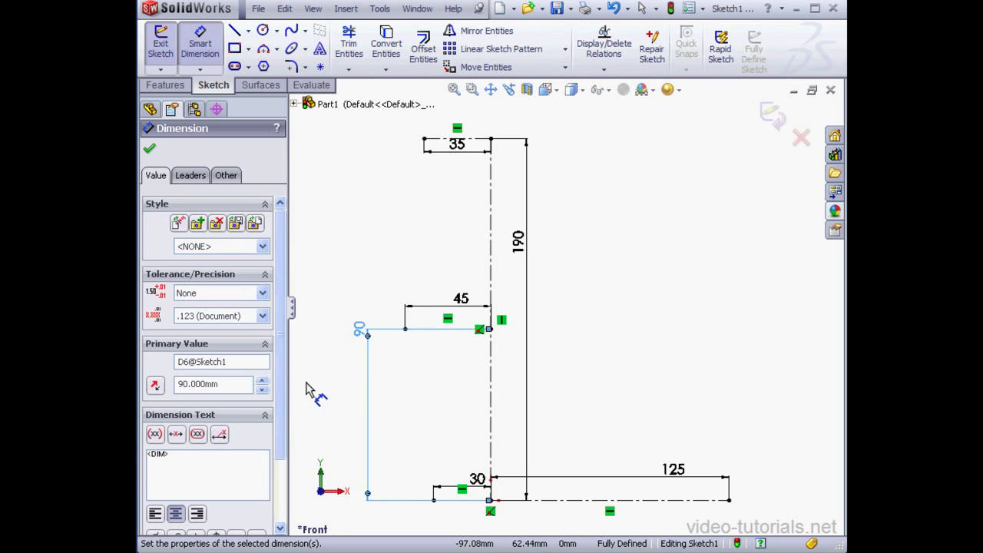
Step: Draw a spline through the outer ends of the bottom, middle and top lines
{"action": "left_click", "coordinate": [294, 31]}
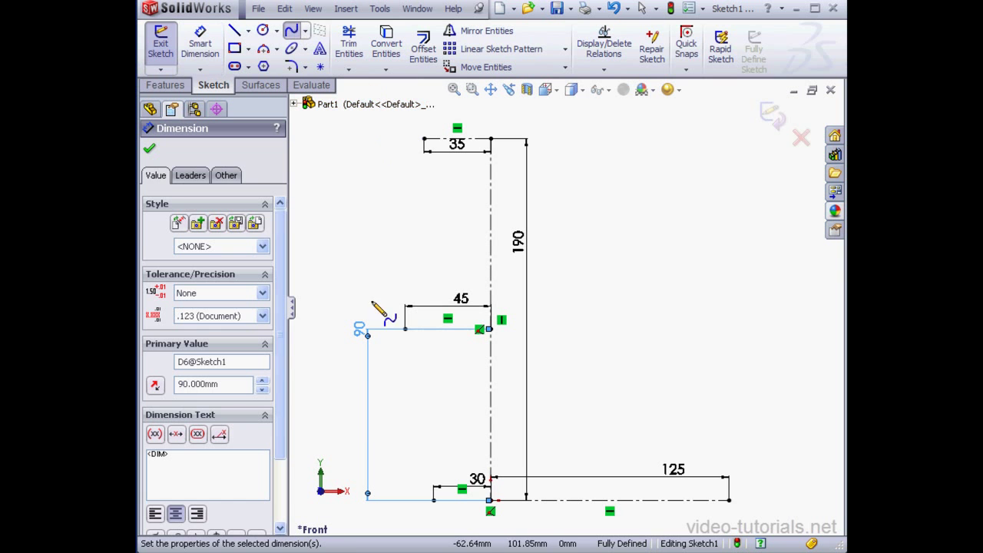
{"action": "left_click", "coordinate": [434, 500]}
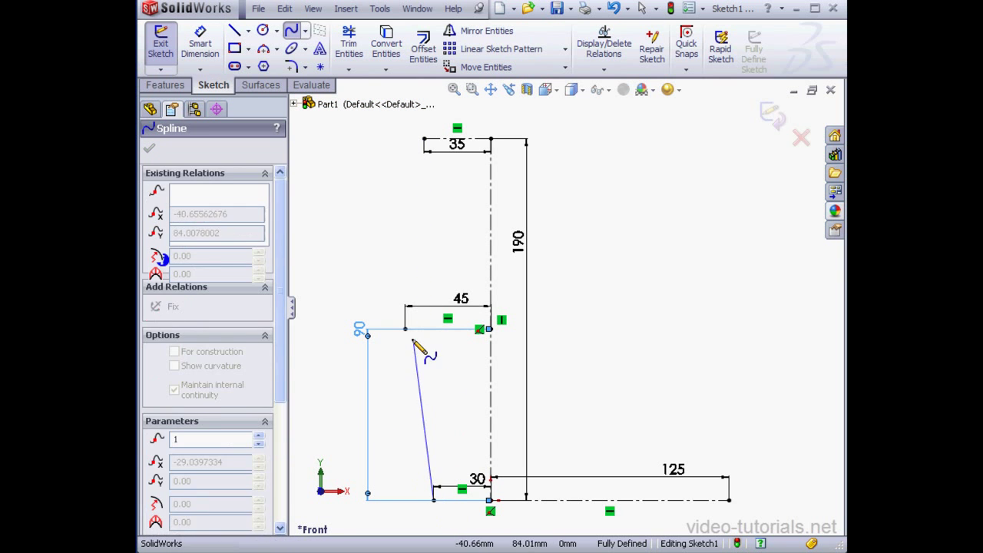
{"action": "left_click", "coordinate": [404, 329]}
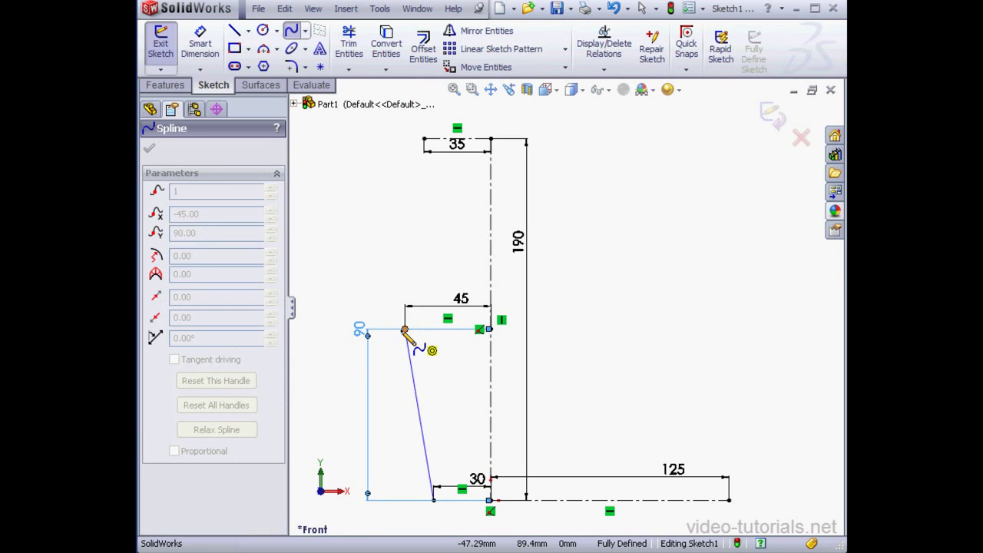
{"action": "double_click", "coordinate": [424, 139]}
{"action": "right_click", "coordinate": [436, 127]}
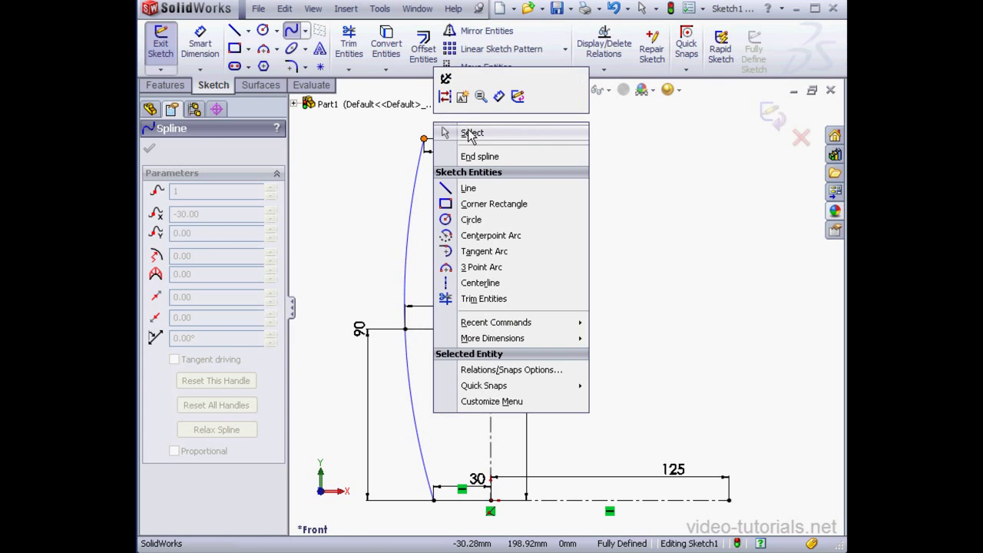
{"action": "left_click", "coordinate": [457, 133]}
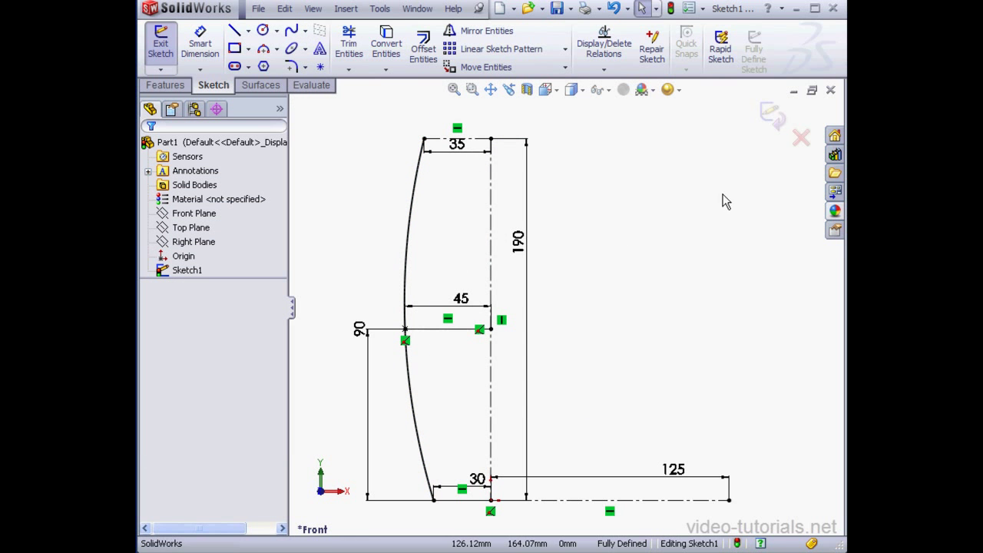
Step: Exit Sketch1 and switch to an isometric view
{"action": "left_click", "coordinate": [770, 114]}
{"action": "left_click", "coordinate": [546, 90]}
{"action": "left_click", "coordinate": [584, 113]}
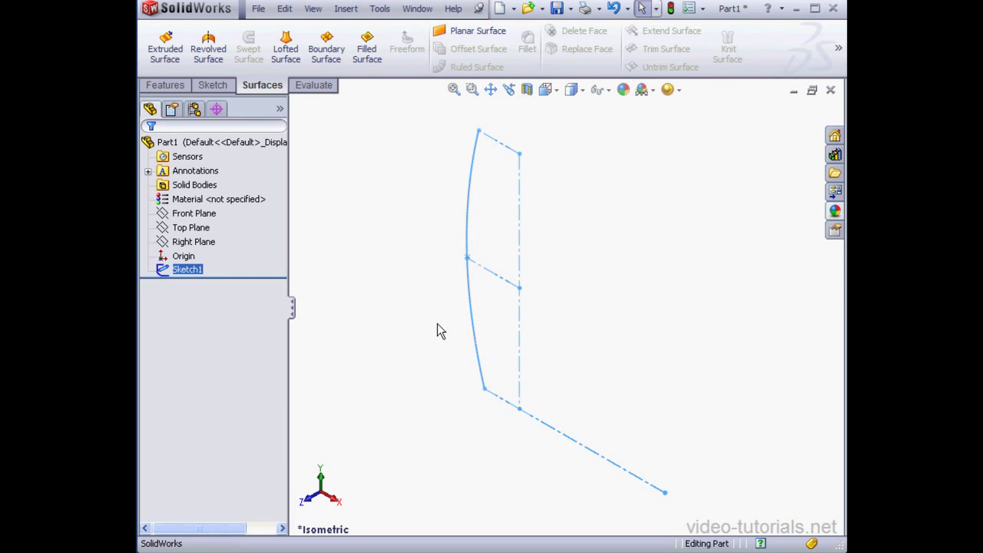
Step: Start Sketch2 on the Top Plane and draw a three-point arc near the spline's bottom end
{"action": "right_click", "coordinate": [201, 226]}
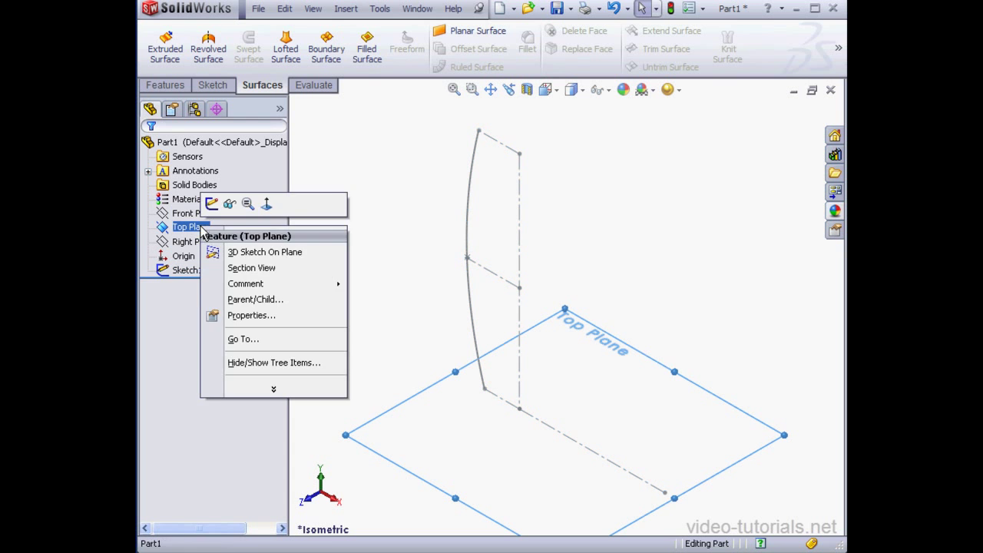
{"action": "left_click", "coordinate": [211, 204]}
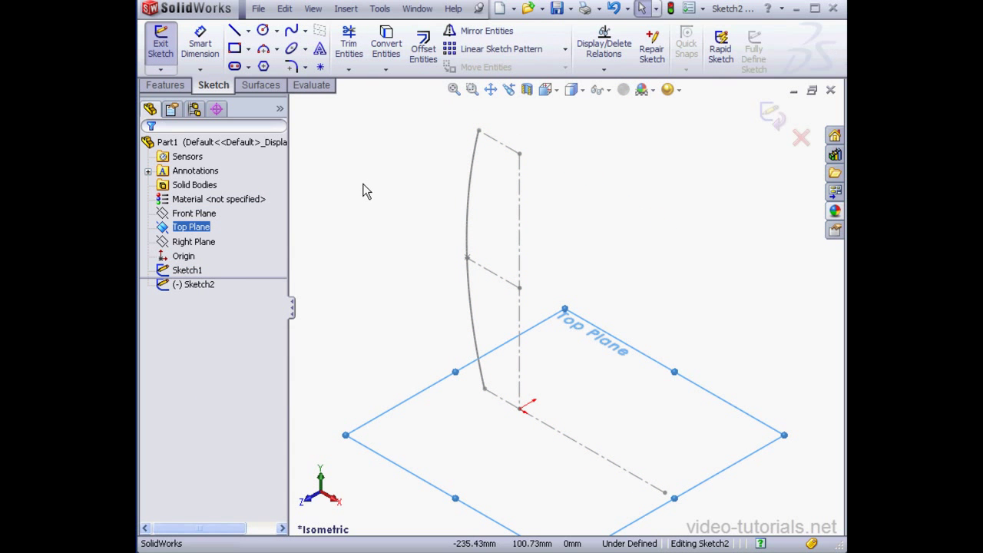
{"action": "left_click", "coordinate": [340, 190]}
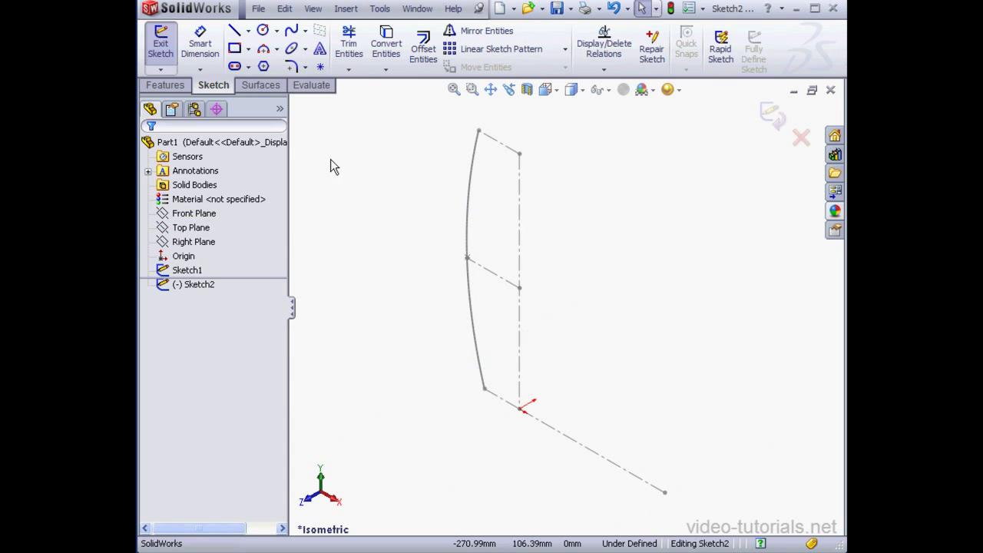
{"action": "left_click", "coordinate": [276, 49]}
{"action": "left_click", "coordinate": [278, 97]}
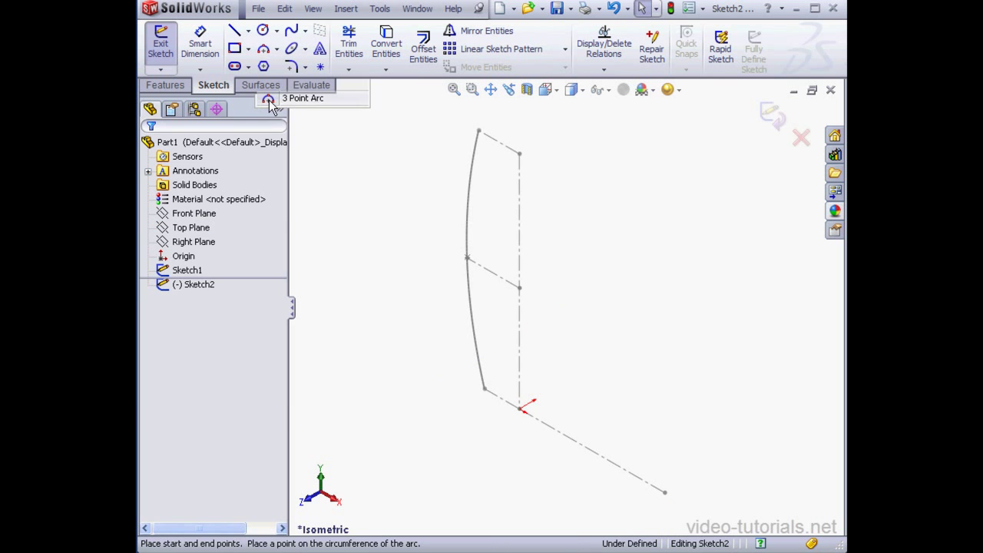
{"action": "left_click", "coordinate": [430, 417]}
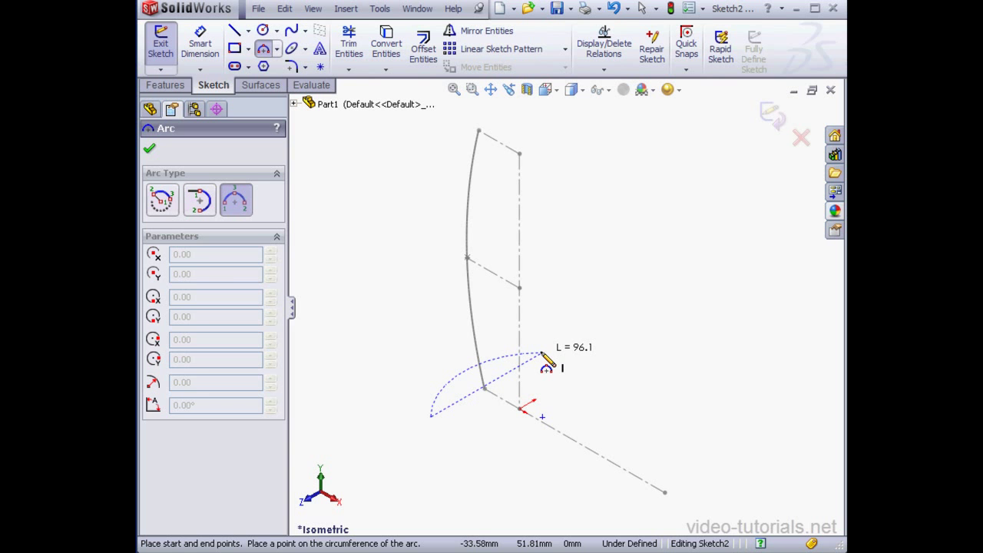
{"action": "left_click", "coordinate": [462, 366]}
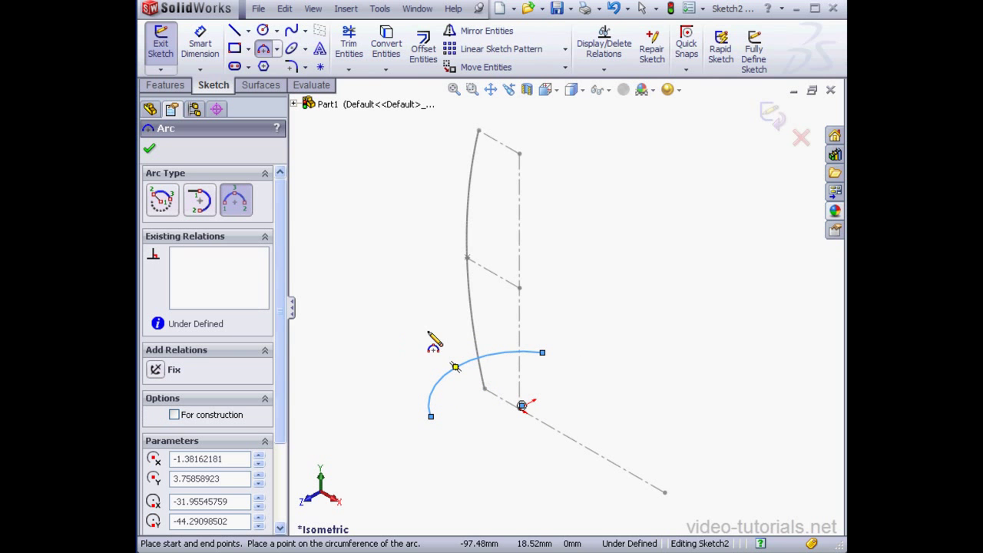
{"action": "left_click", "coordinate": [248, 31]}
Step: Draw a construction chord across the arc's ends and a line from its midpoint to the arc
{"action": "left_click", "coordinate": [273, 64]}
{"action": "left_click", "coordinate": [430, 418]}
{"action": "left_click", "coordinate": [543, 353]}
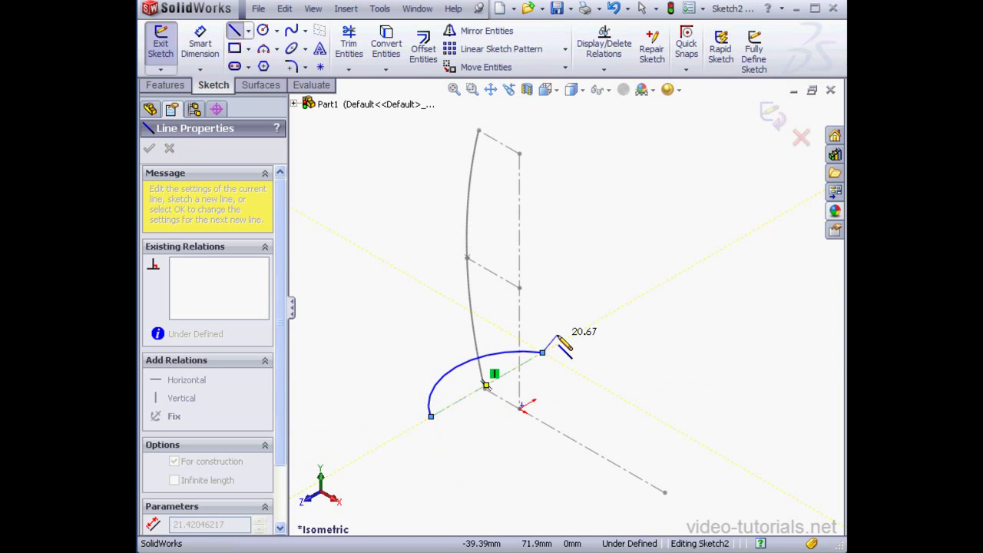
{"action": "right_click", "coordinate": [550, 325]}
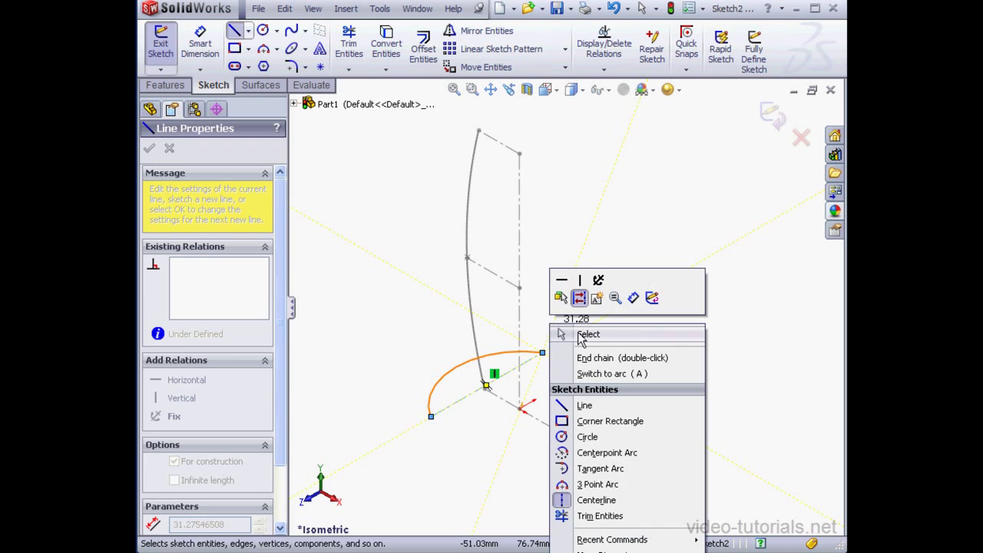
{"action": "left_click", "coordinate": [625, 359]}
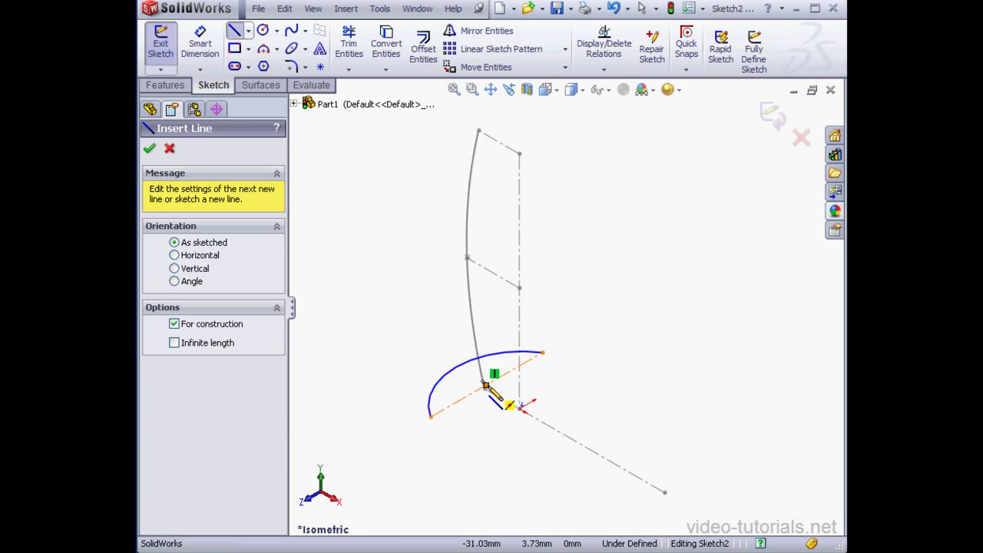
{"action": "left_click", "coordinate": [487, 384]}
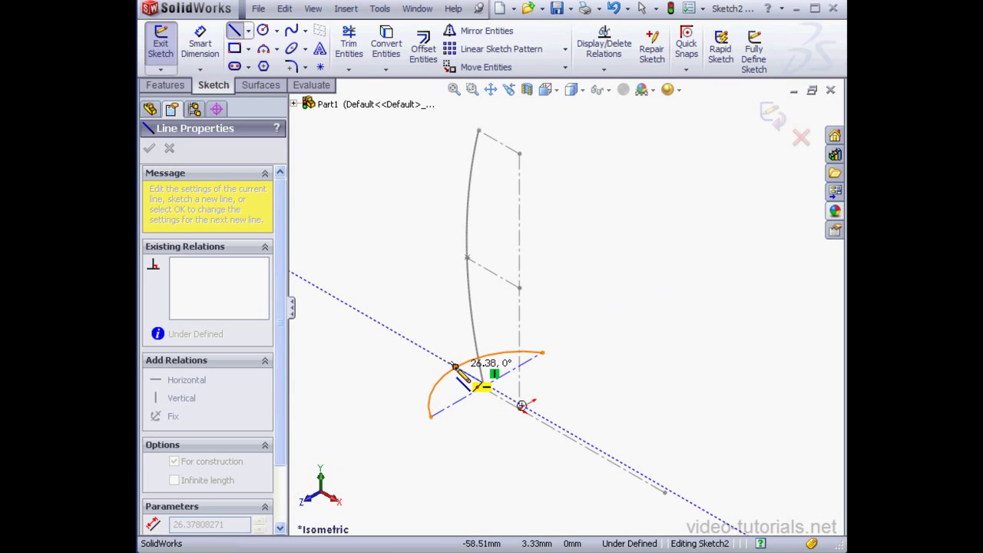
{"action": "right_click", "coordinate": [456, 324]}
{"action": "left_click", "coordinate": [499, 329]}
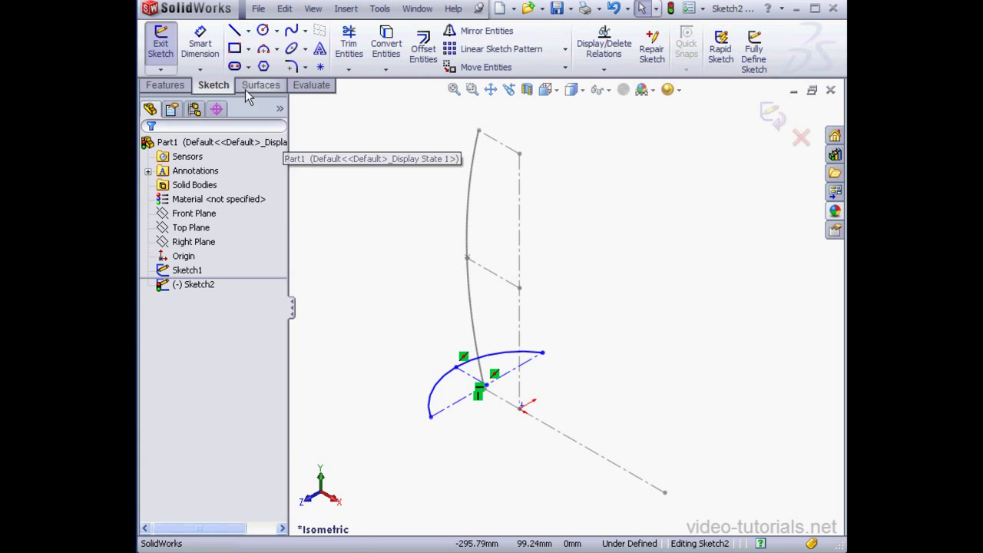
Step: Dimension the arc's construction chord to 110 mm
{"action": "left_click", "coordinate": [200, 46]}
{"action": "left_click", "coordinate": [449, 408]}
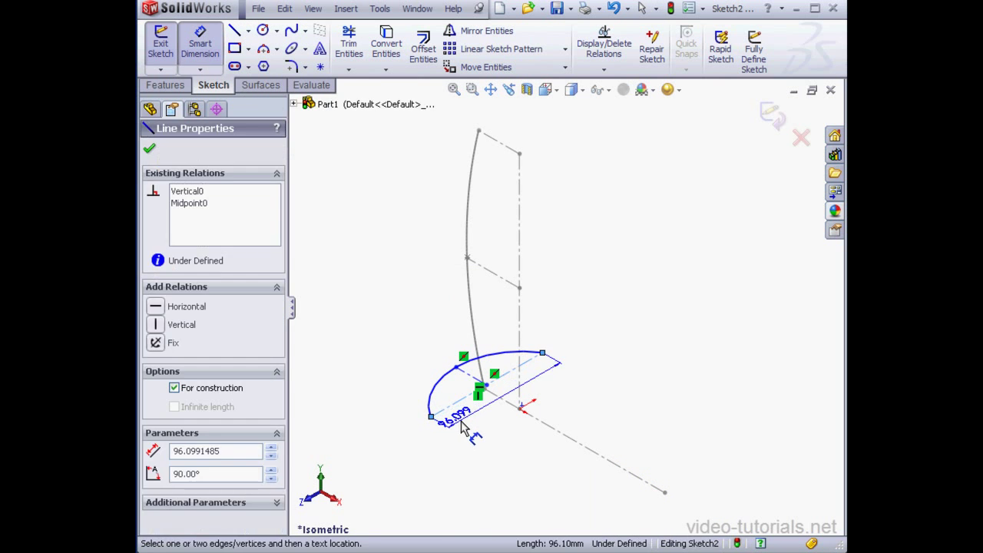
{"action": "left_click", "coordinate": [465, 421]}
{"action": "type", "text": "110"}
{"action": "left_click", "coordinate": [400, 450]}
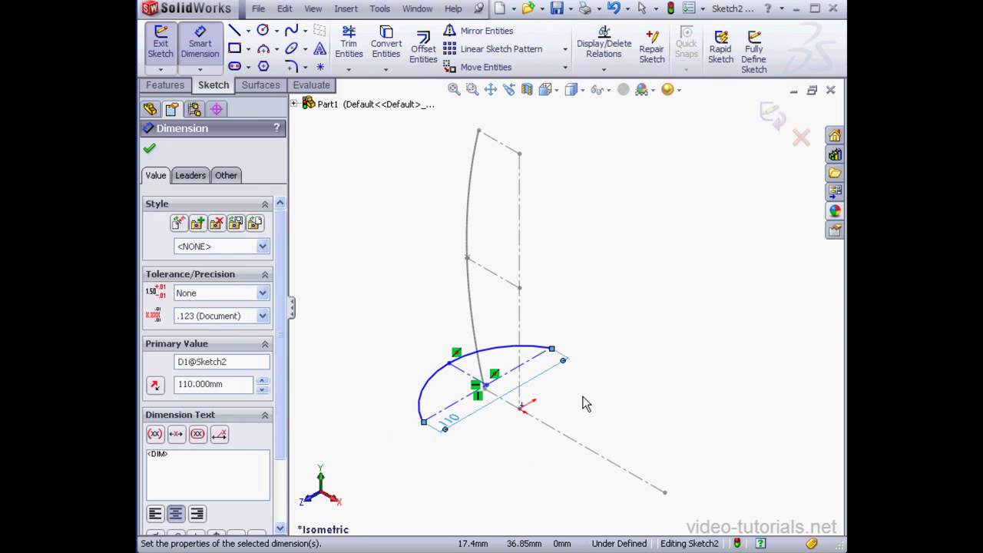
{"action": "right_click", "coordinate": [584, 395]}
{"action": "left_click", "coordinate": [607, 410]}
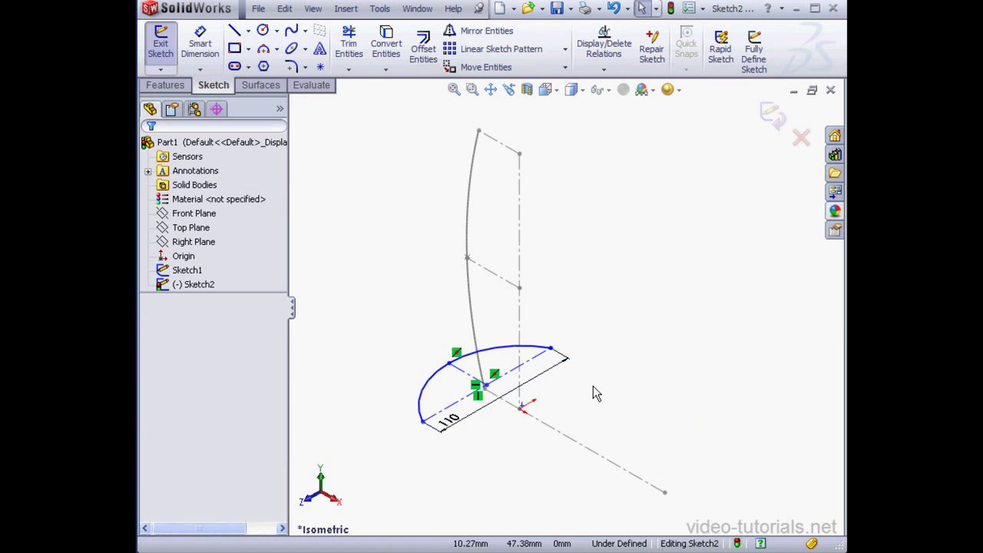
Step: Make the arc's midpoint coincident with the spline's bottom point in Sketch1
{"action": "left_click", "coordinate": [487, 396]}
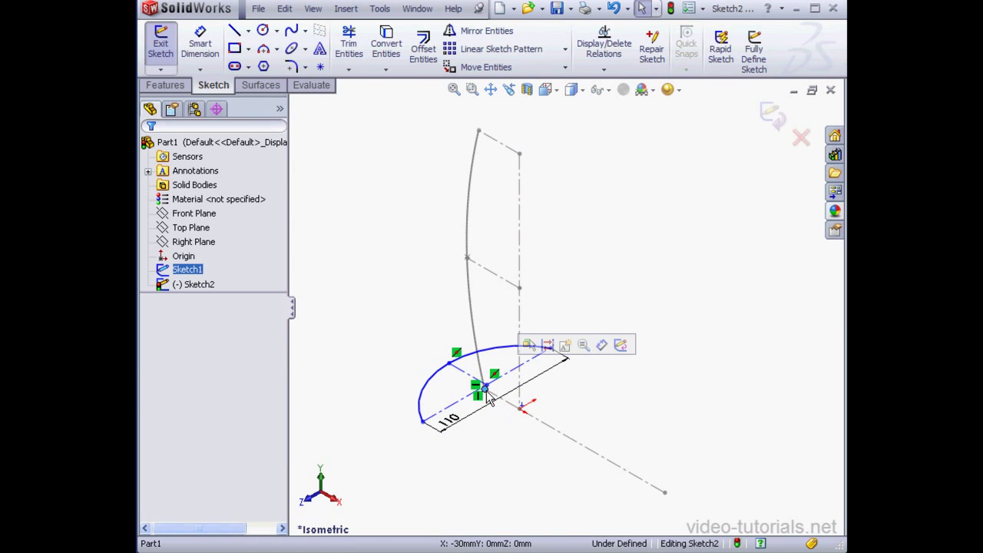
{"action": "left_click", "coordinate": [451, 363]}
{"action": "left_click", "coordinate": [450, 363], "text": "ctrl"}
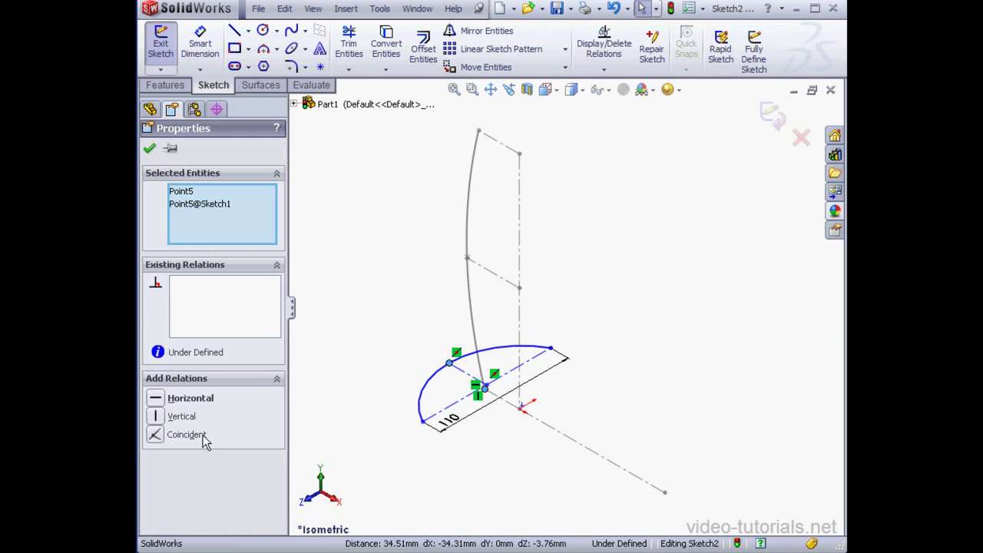
{"action": "left_click", "coordinate": [157, 435]}
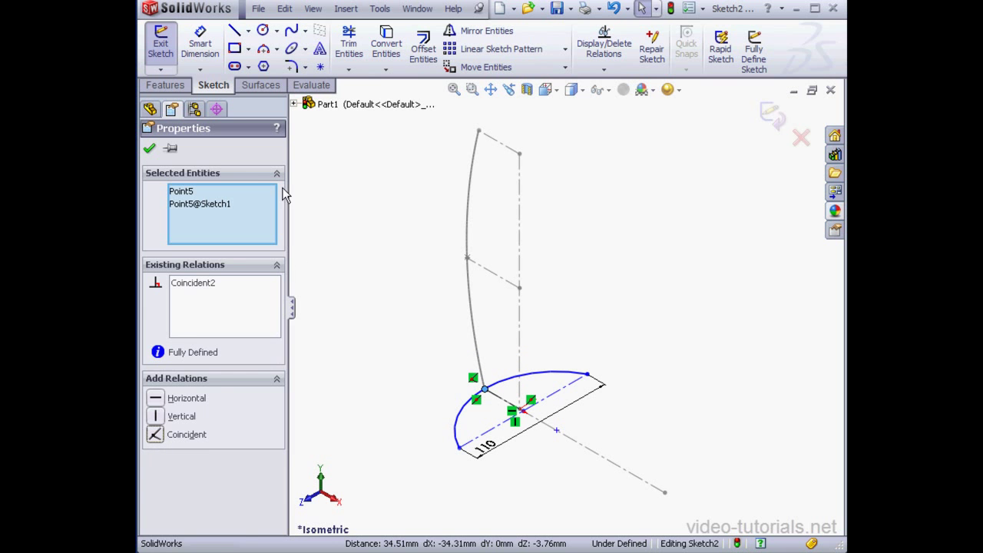
Step: Dimension the arc radius to 250 mm
{"action": "left_click", "coordinate": [198, 43]}
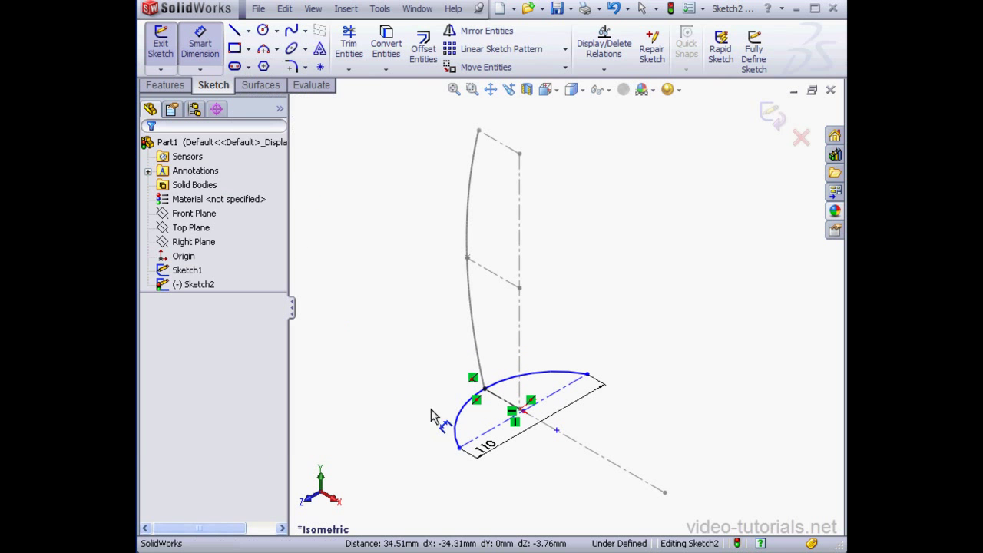
{"action": "left_click", "coordinate": [455, 424]}
{"action": "left_click", "coordinate": [430, 404]}
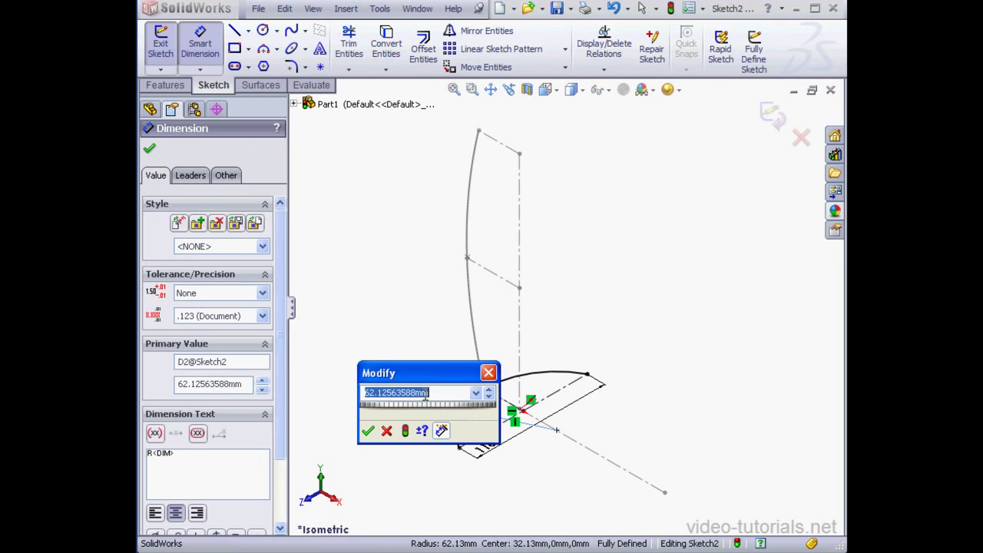
{"action": "type", "text": "250"}
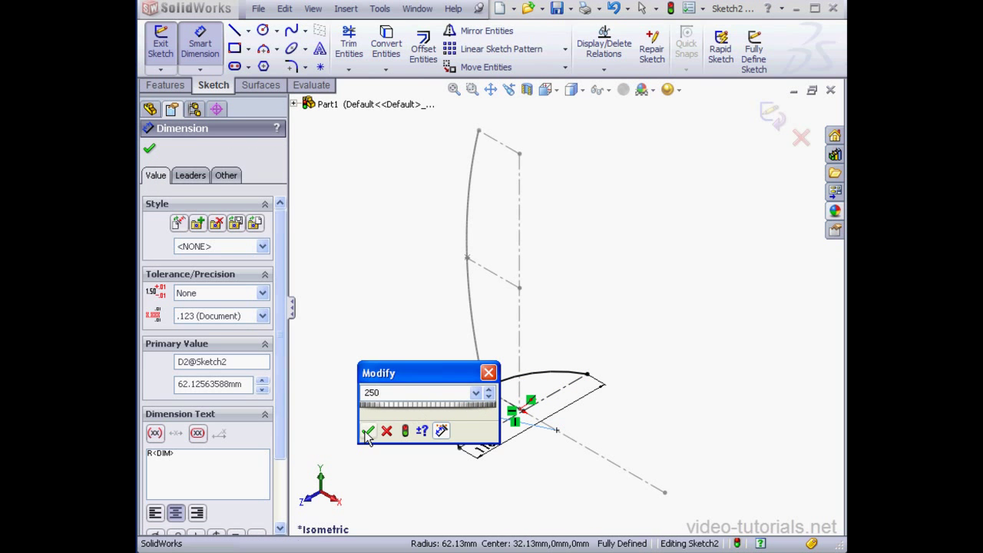
{"action": "left_click", "coordinate": [367, 433]}
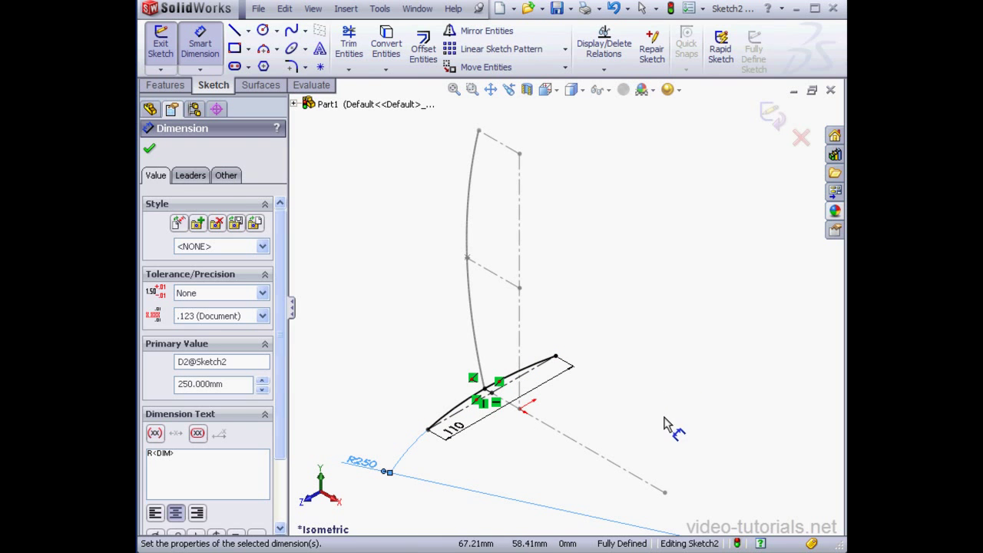
Step: Exit Sketch2 and create Plane1 parallel to the Top Plane through Sketch1's middle point
{"action": "left_click", "coordinate": [772, 129]}
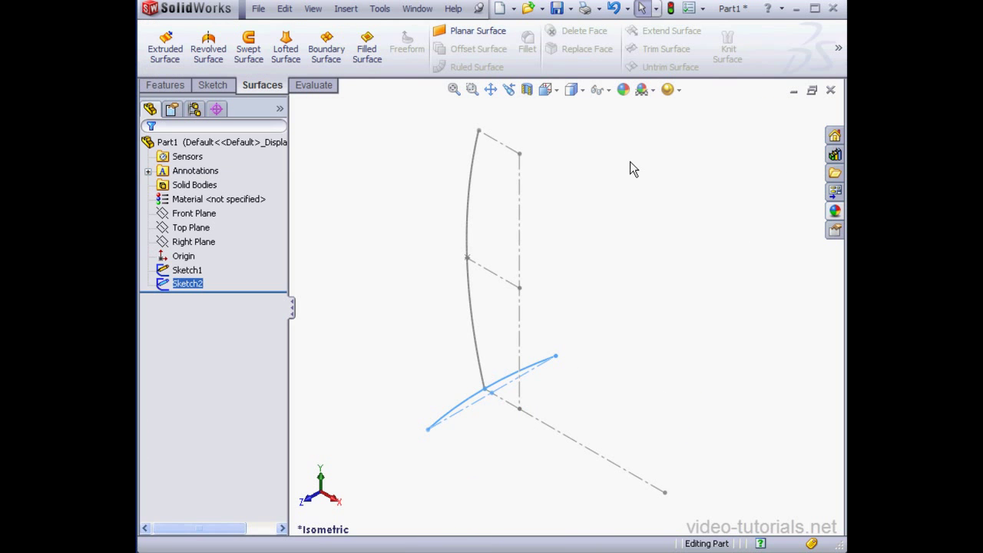
{"action": "left_click", "coordinate": [374, 199]}
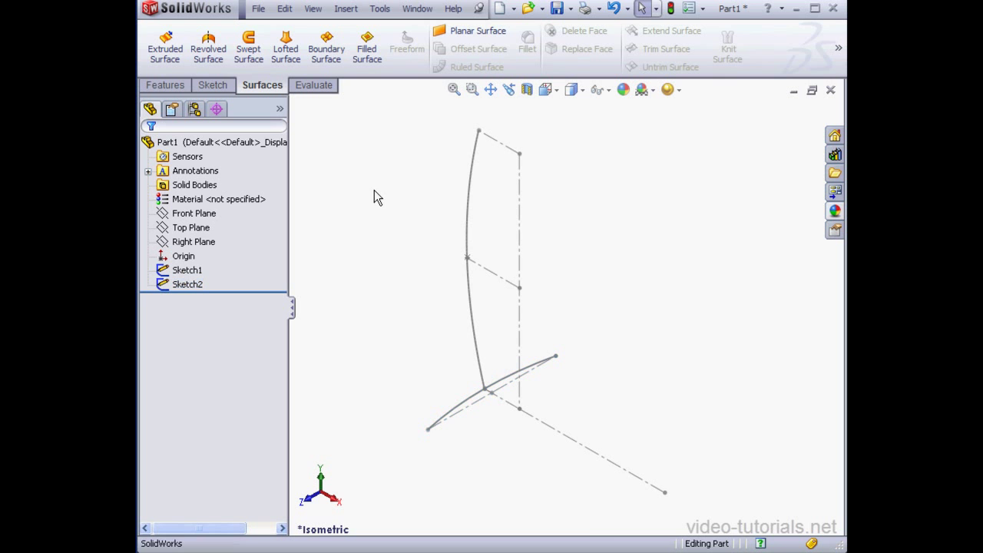
{"action": "left_click", "coordinate": [197, 231]}
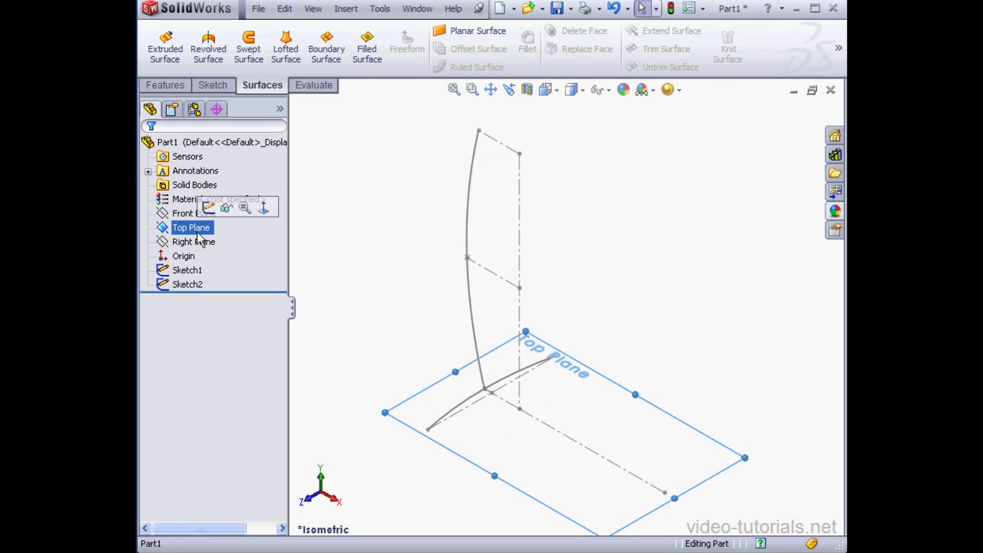
{"action": "left_click", "coordinate": [170, 86]}
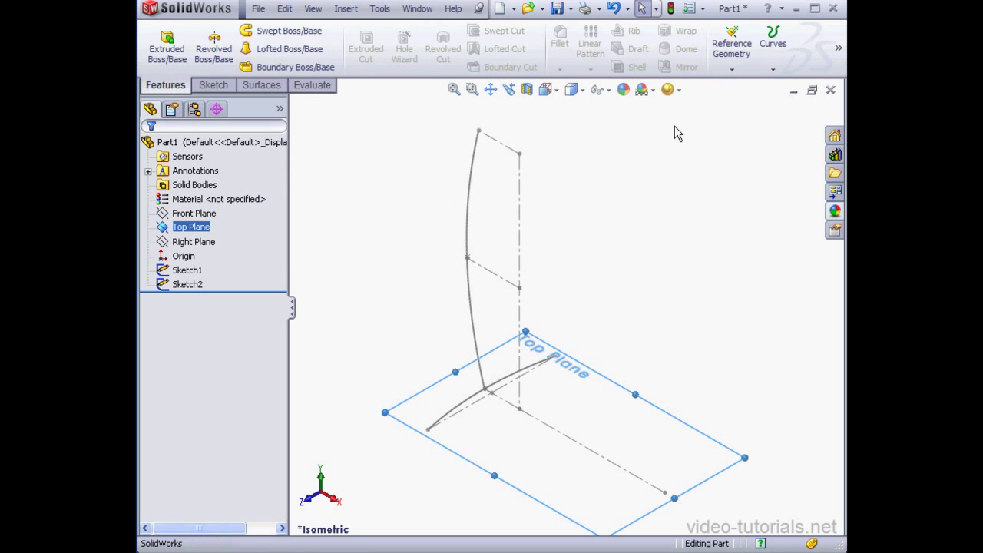
{"action": "left_click", "coordinate": [733, 70]}
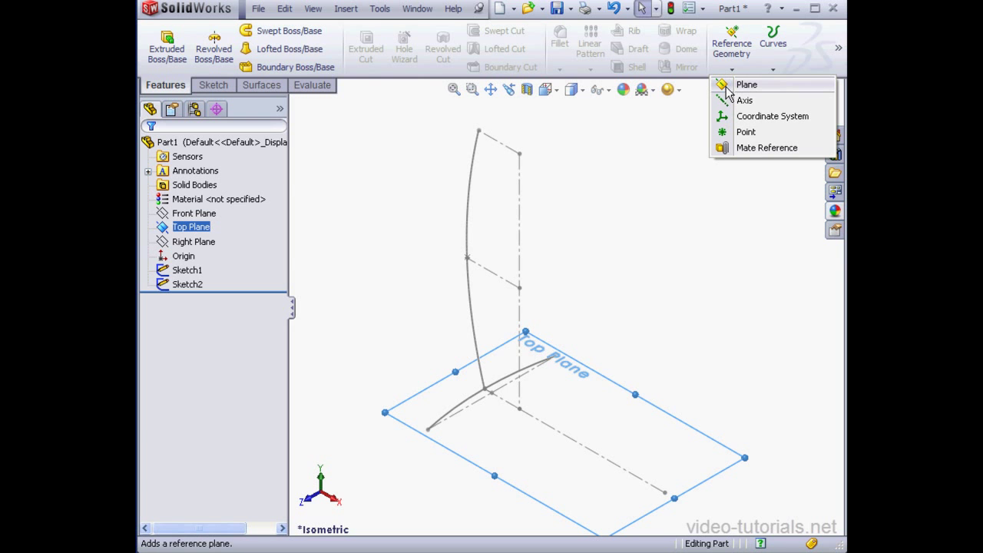
{"action": "left_click", "coordinate": [727, 89]}
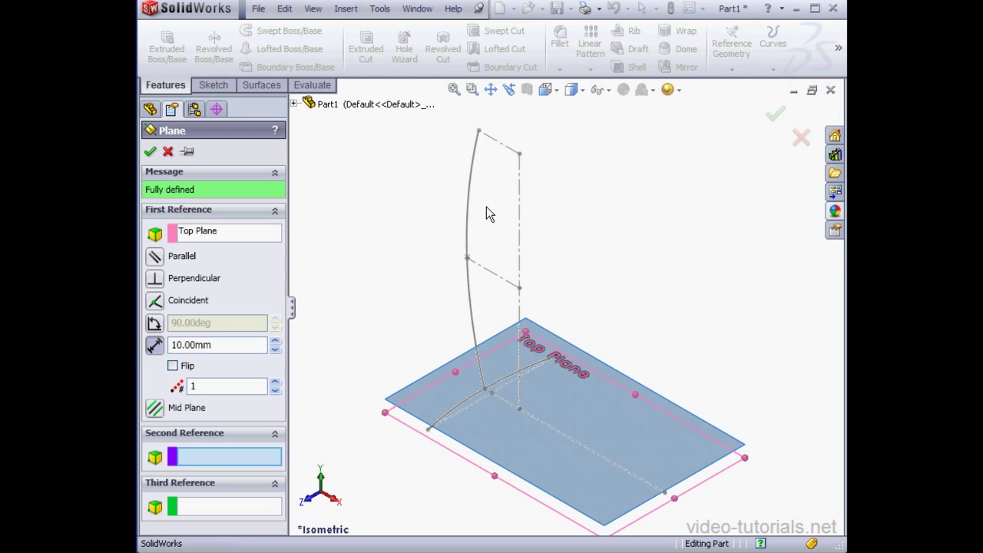
{"action": "left_click", "coordinate": [467, 258]}
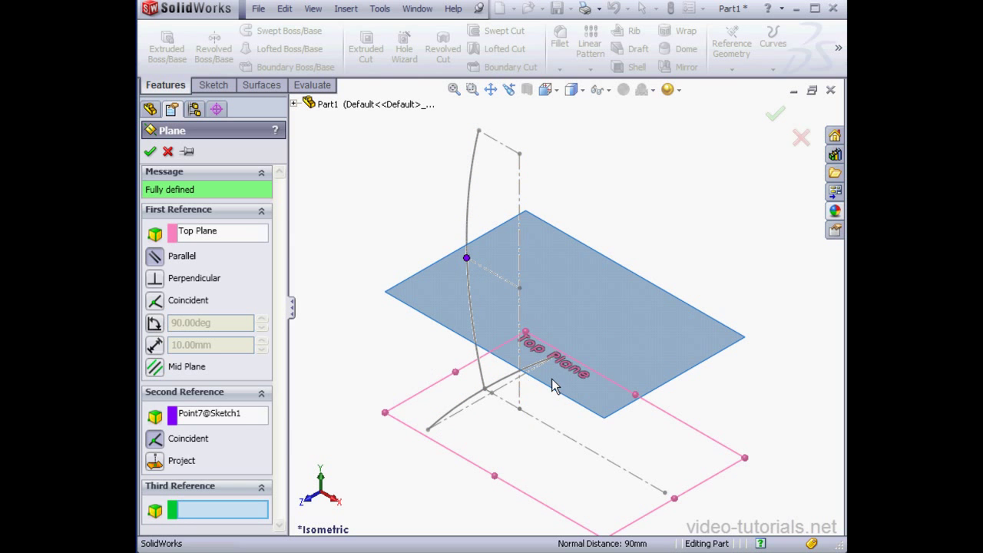
{"action": "left_click", "coordinate": [150, 151]}
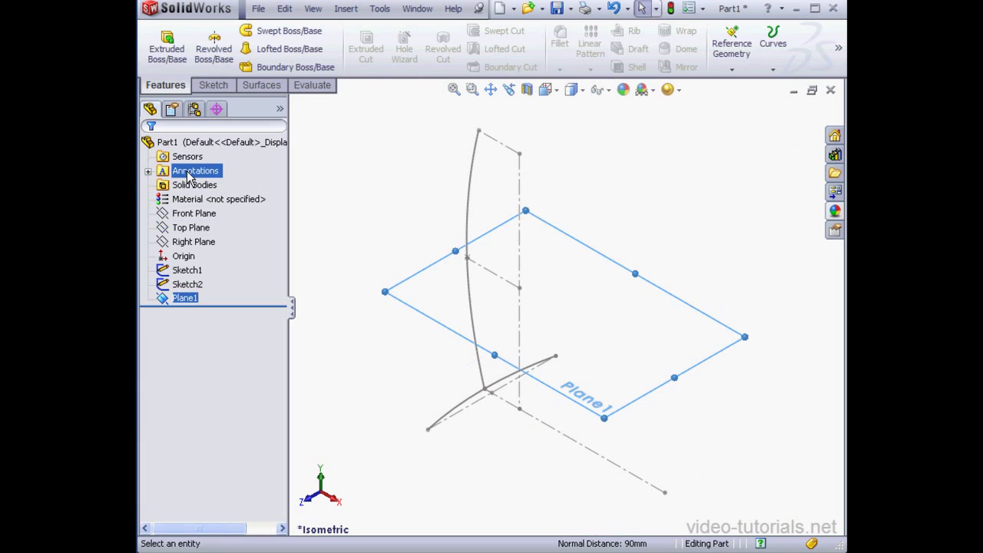
{"action": "right_click", "coordinate": [192, 305]}
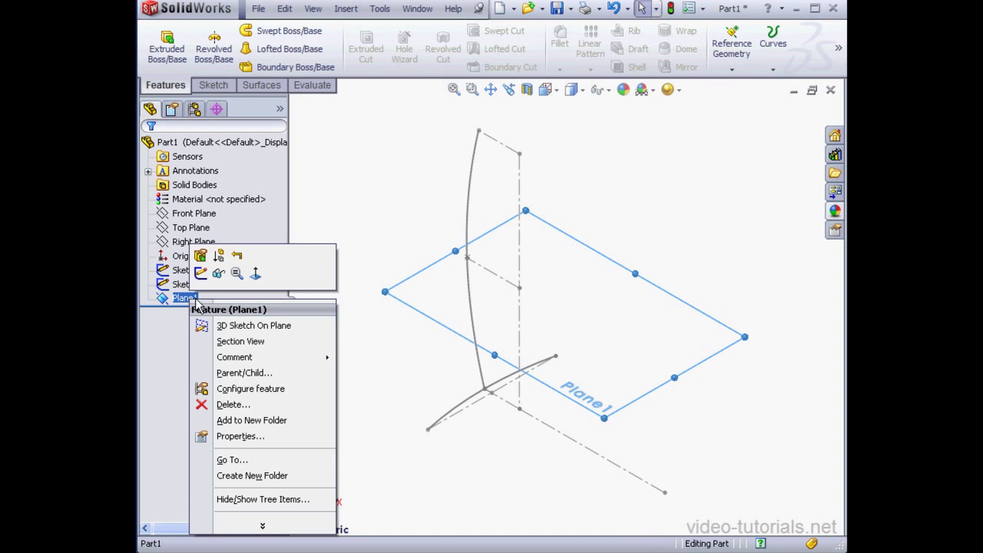
Step: Start Sketch3 on Plane1 and draw a three-point arc
{"action": "left_click", "coordinate": [200, 273]}
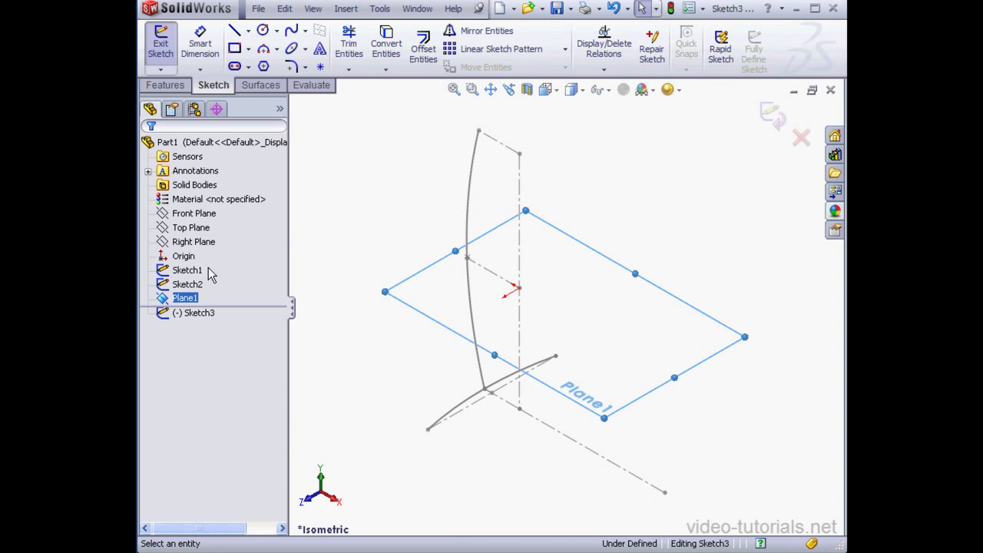
{"action": "left_click", "coordinate": [371, 184]}
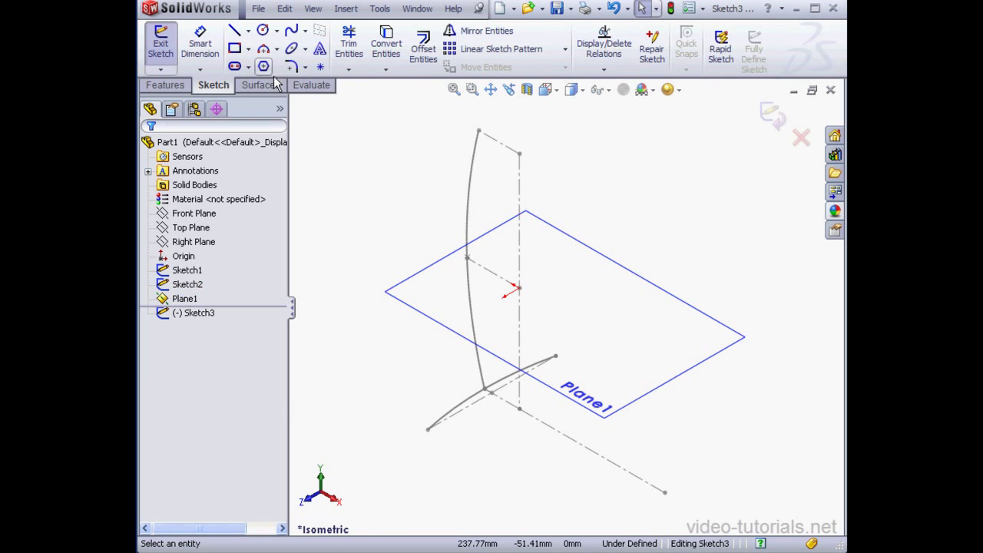
{"action": "left_click", "coordinate": [277, 49]}
{"action": "left_click", "coordinate": [296, 98]}
{"action": "left_click", "coordinate": [428, 293]}
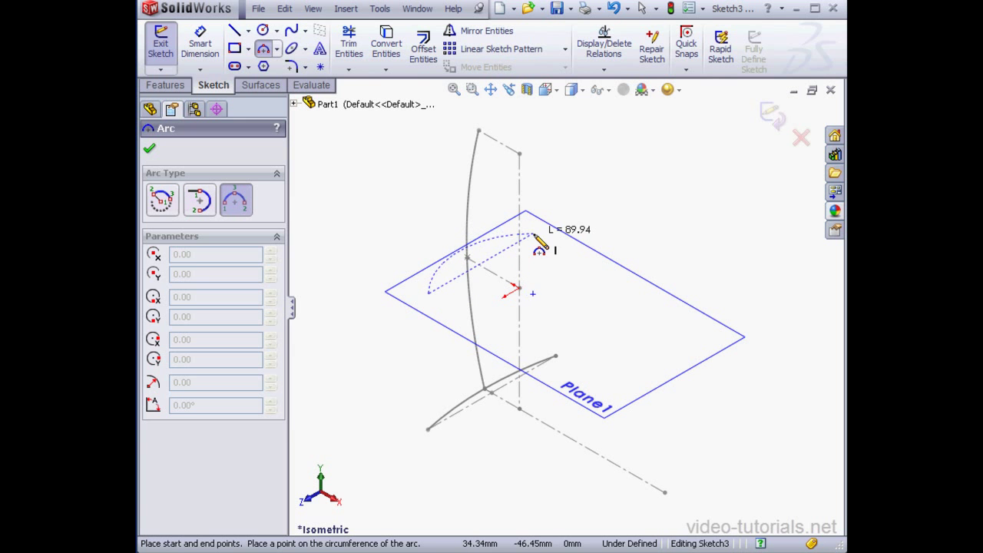
{"action": "left_click", "coordinate": [533, 233]}
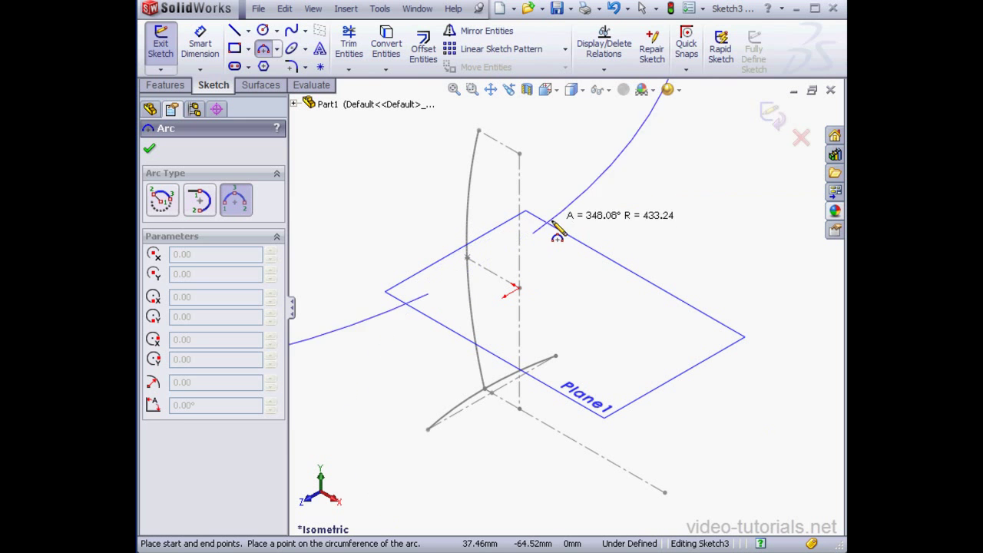
{"action": "left_click", "coordinate": [444, 227]}
Step: Add a construction chord between the arc's ends and a line from its midpoint
{"action": "left_click", "coordinate": [248, 31]}
{"action": "left_click", "coordinate": [242, 68]}
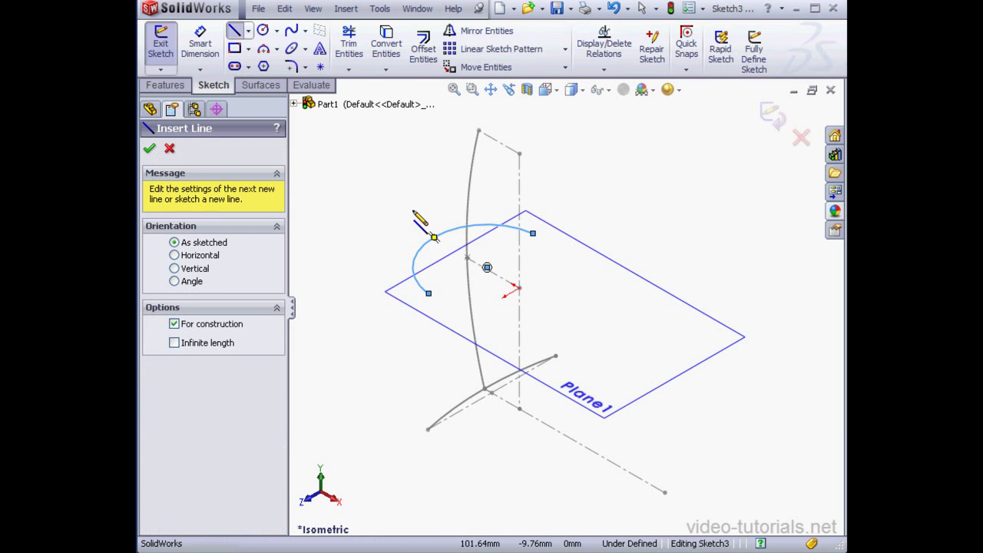
{"action": "left_click", "coordinate": [428, 293]}
{"action": "left_click", "coordinate": [533, 233]}
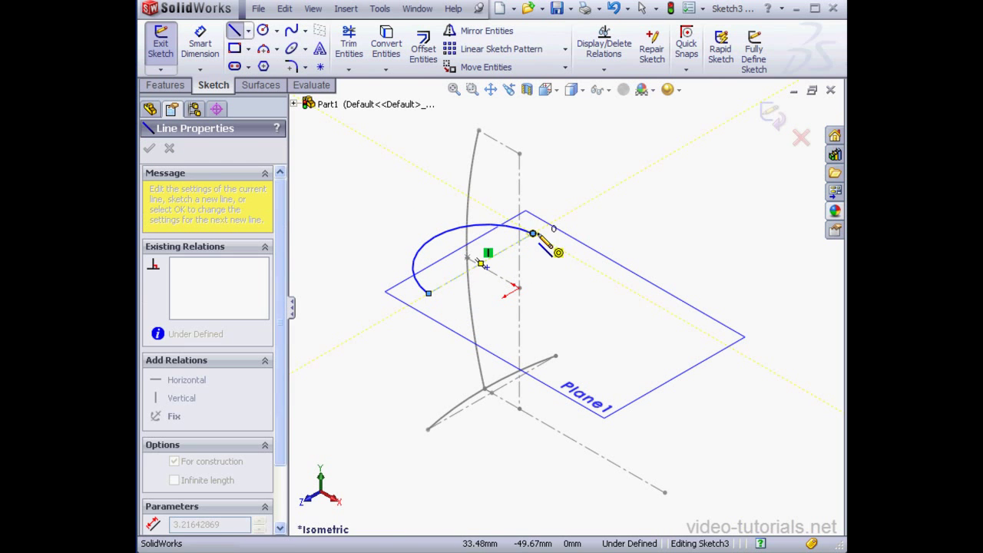
{"action": "right_click", "coordinate": [565, 198]}
{"action": "left_click", "coordinate": [619, 230]}
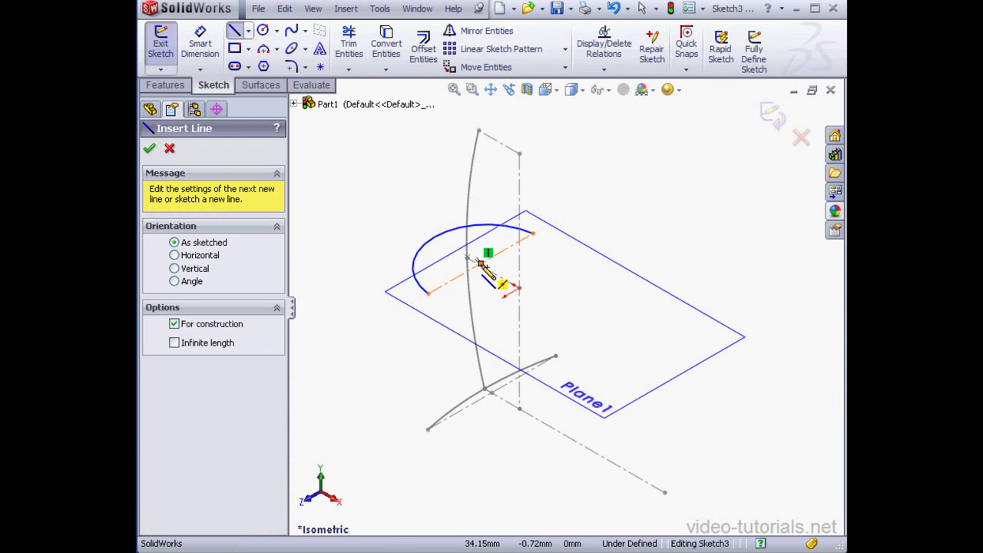
{"action": "left_click", "coordinate": [482, 264]}
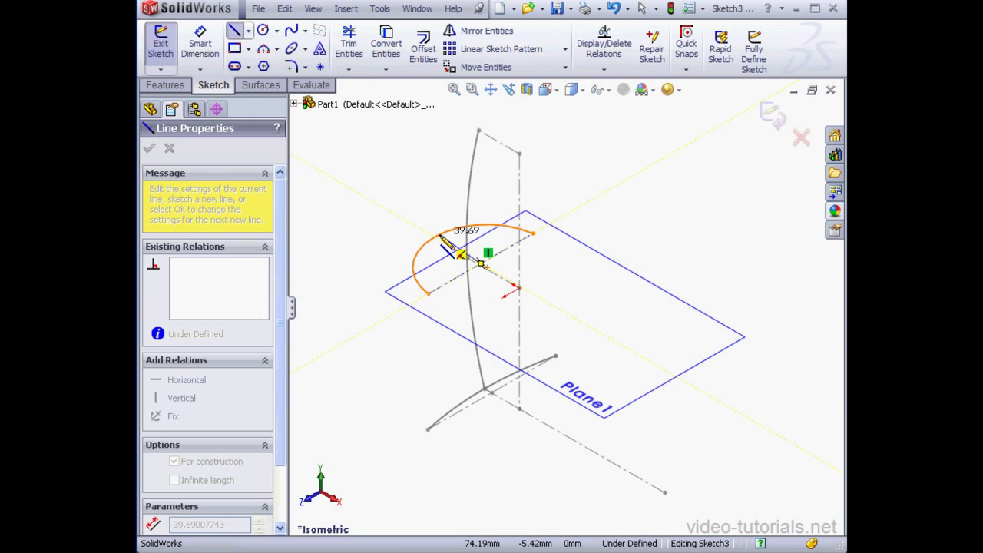
{"action": "right_click", "coordinate": [422, 201]}
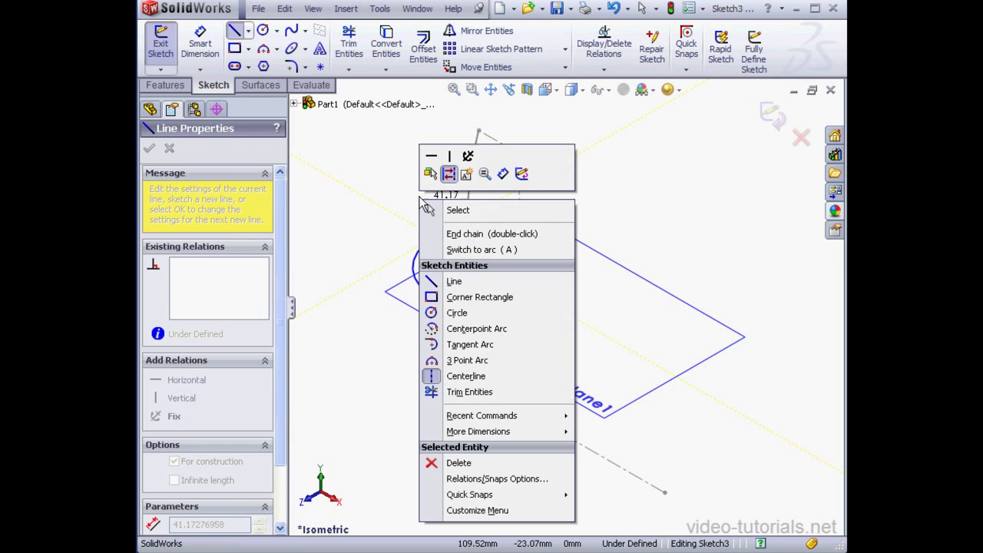
{"action": "left_click", "coordinate": [453, 209]}
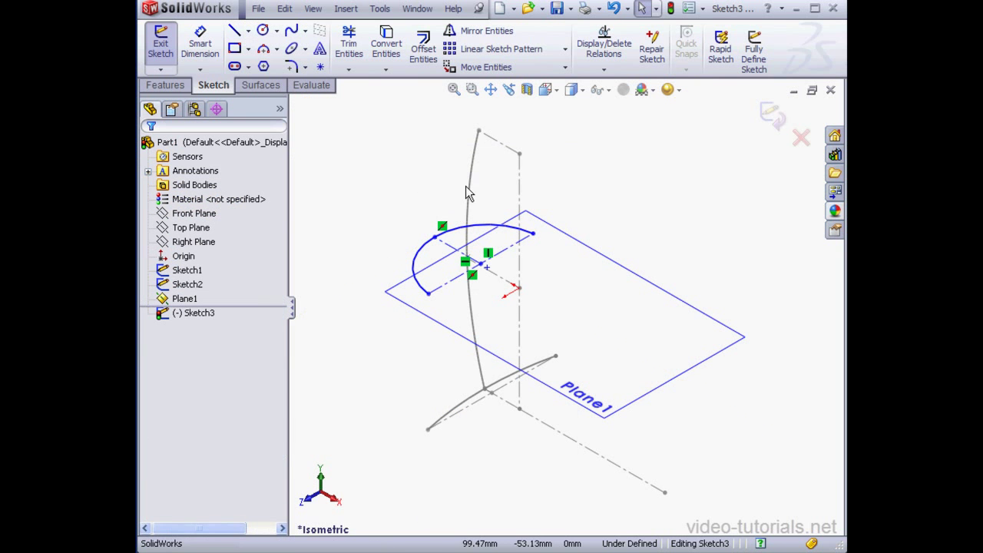
Step: Dimension Sketch3's construction chord to 110 mm
{"action": "left_click", "coordinate": [200, 46]}
{"action": "left_click", "coordinate": [449, 292]}
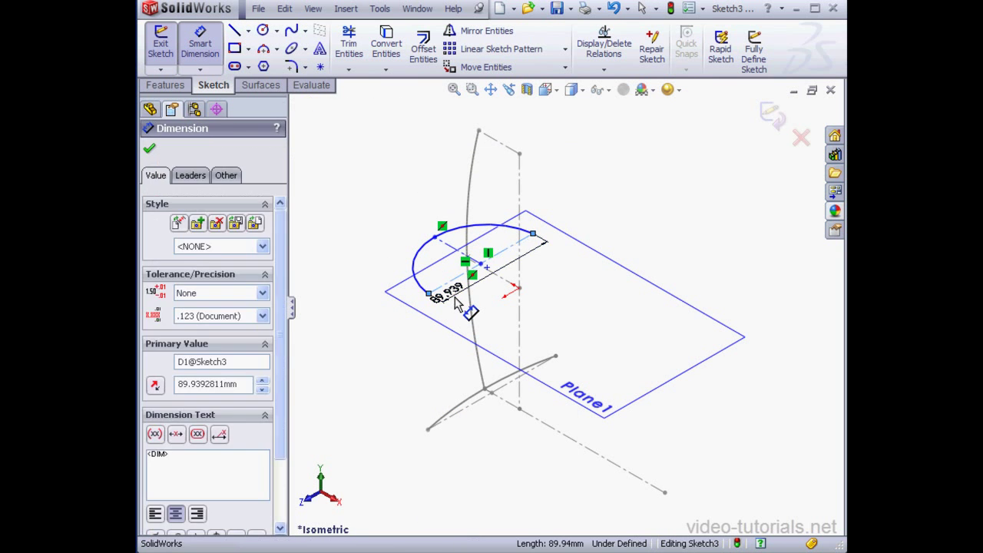
{"action": "left_click", "coordinate": [457, 304]}
{"action": "type", "text": "110"}
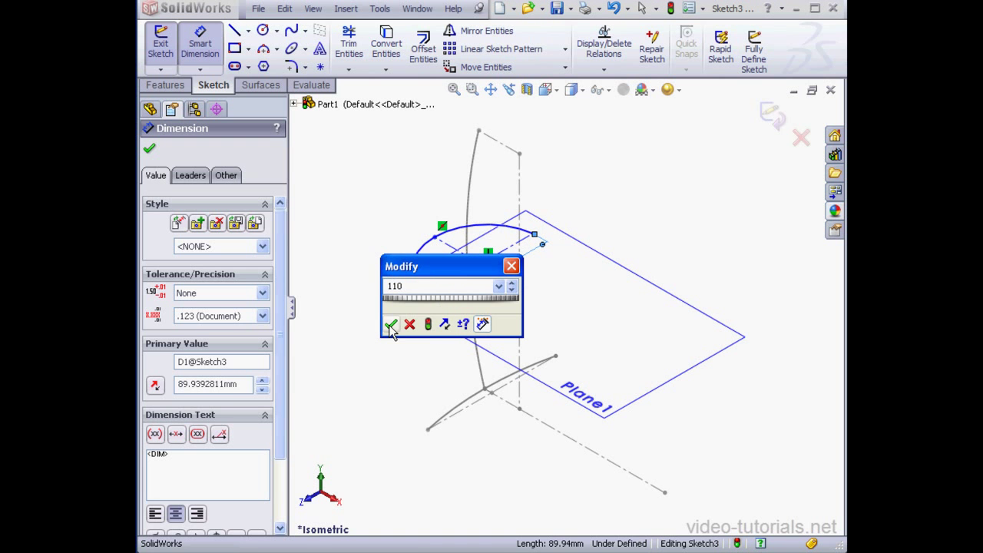
{"action": "left_click", "coordinate": [390, 326]}
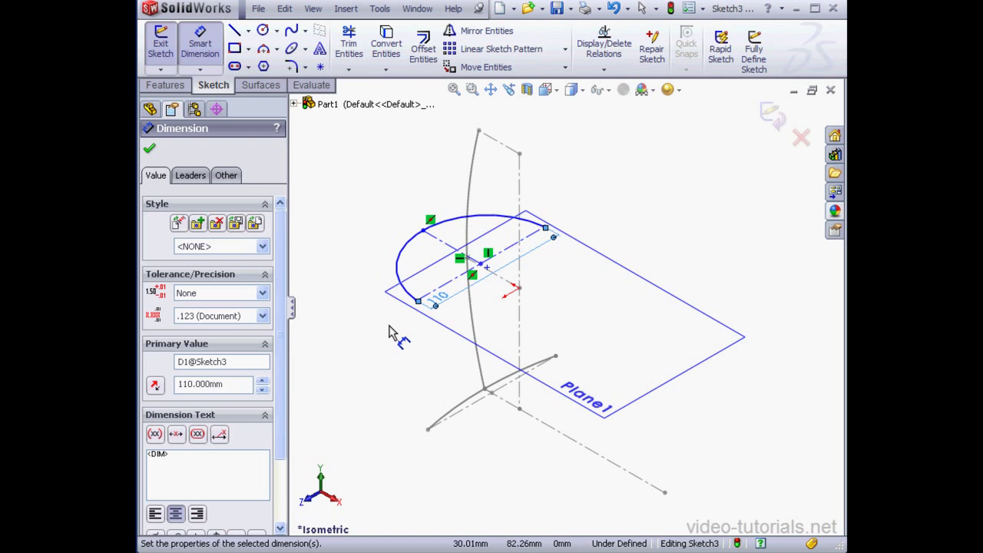
{"action": "right_click", "coordinate": [358, 287]}
{"action": "left_click", "coordinate": [374, 285]}
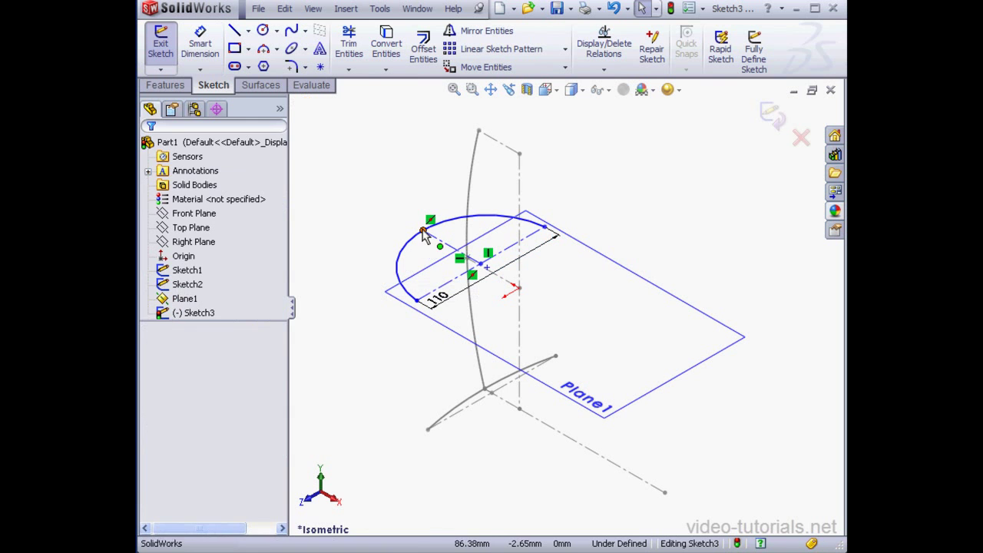
Step: Make the arc's midpoint coincident with Point7 on the Sketch1 curve
{"action": "left_click", "coordinate": [423, 231]}
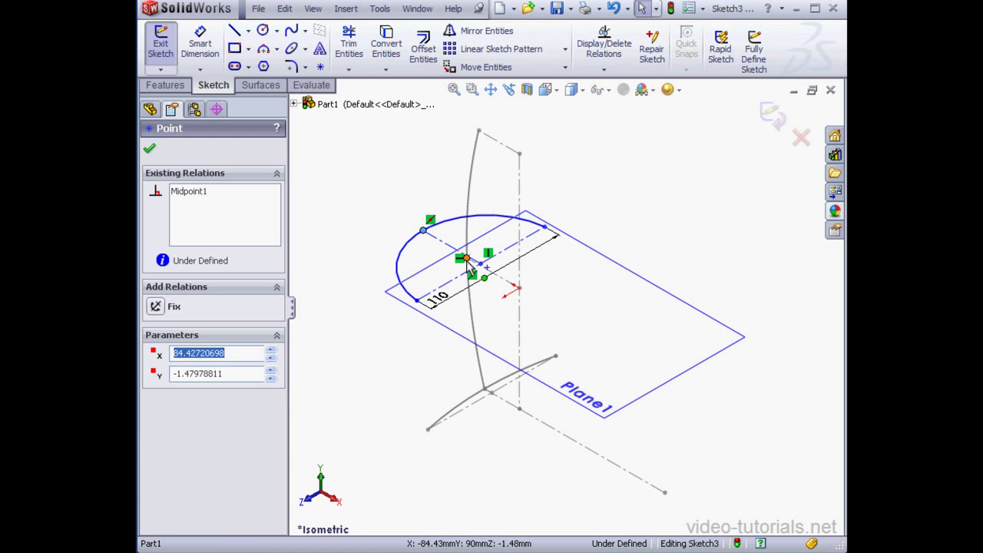
{"action": "key", "text": "Escape"}
{"action": "left_click", "coordinate": [463, 260], "text": "ctrl"}
{"action": "left_click", "coordinate": [156, 435]}
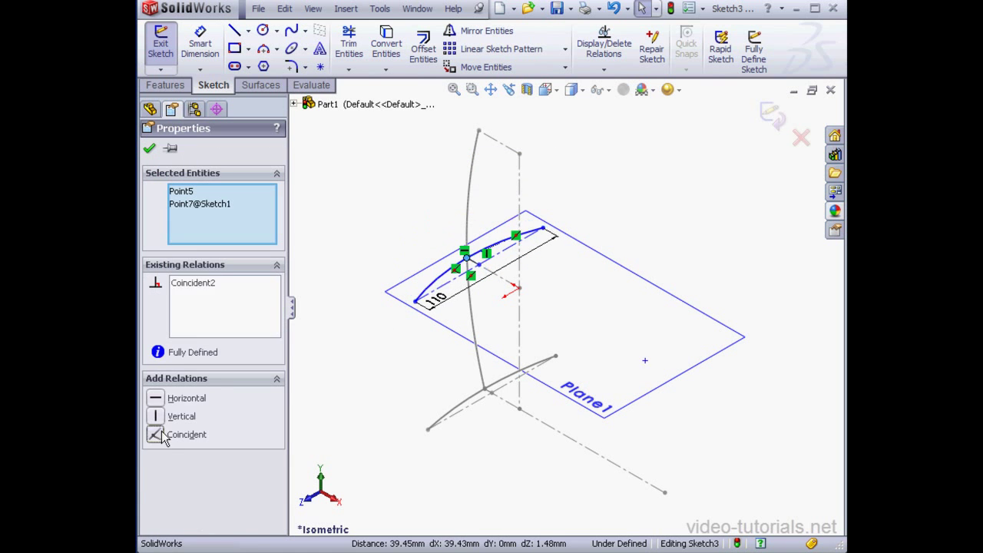
Step: Set the arc radius to 80 mm and exit Sketch3
{"action": "left_click", "coordinate": [200, 42]}
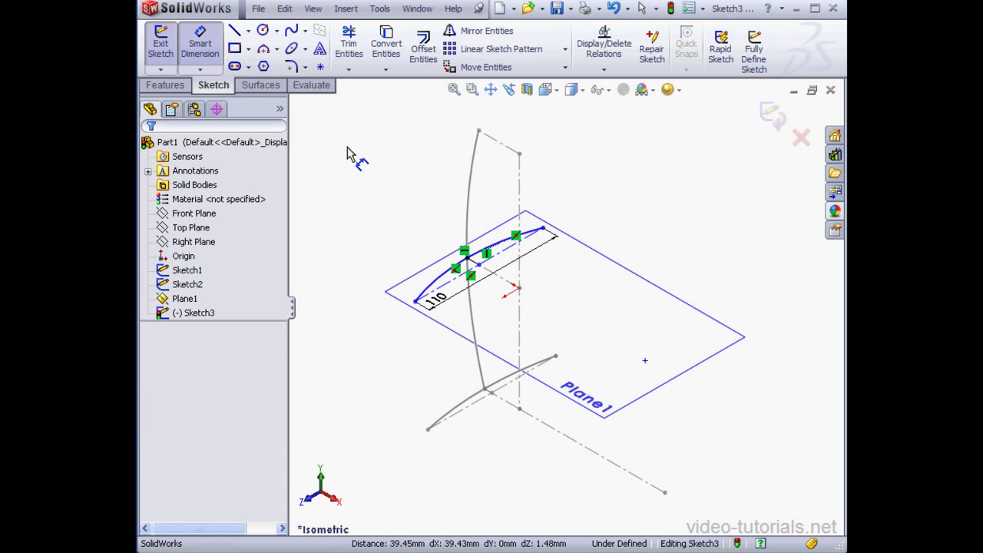
{"action": "left_click", "coordinate": [429, 289]}
{"action": "left_click", "coordinate": [428, 246]}
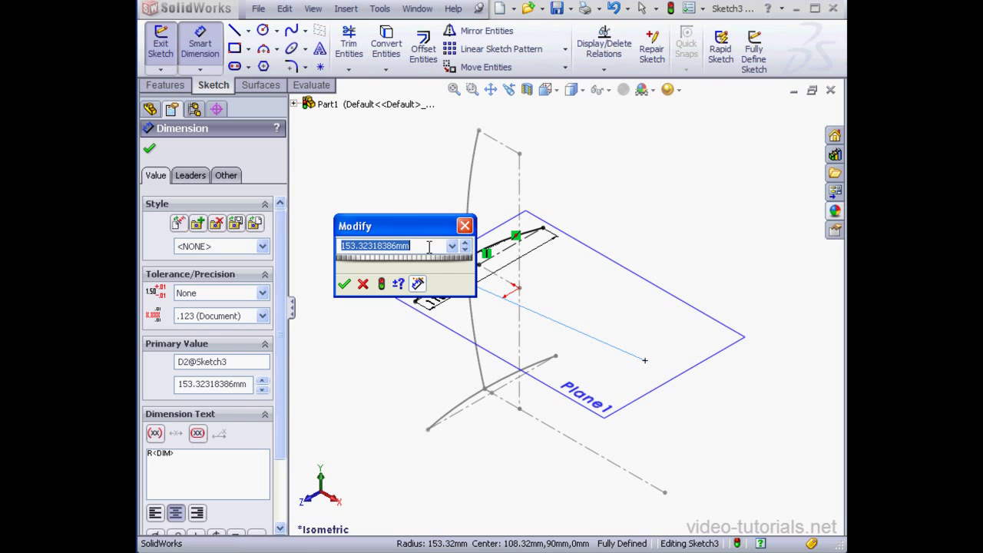
{"action": "type", "text": "80"}
{"action": "left_click", "coordinate": [345, 285]}
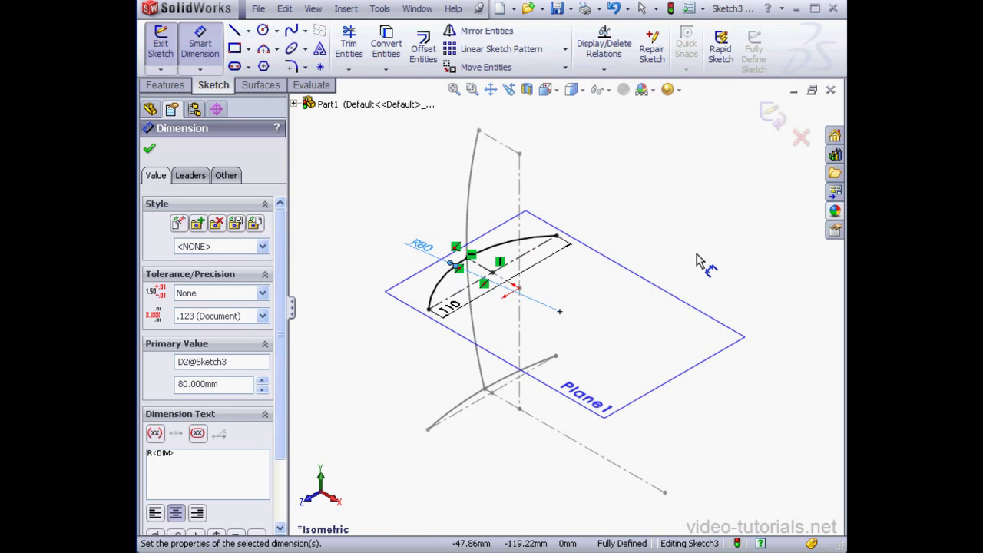
{"action": "left_click", "coordinate": [772, 113]}
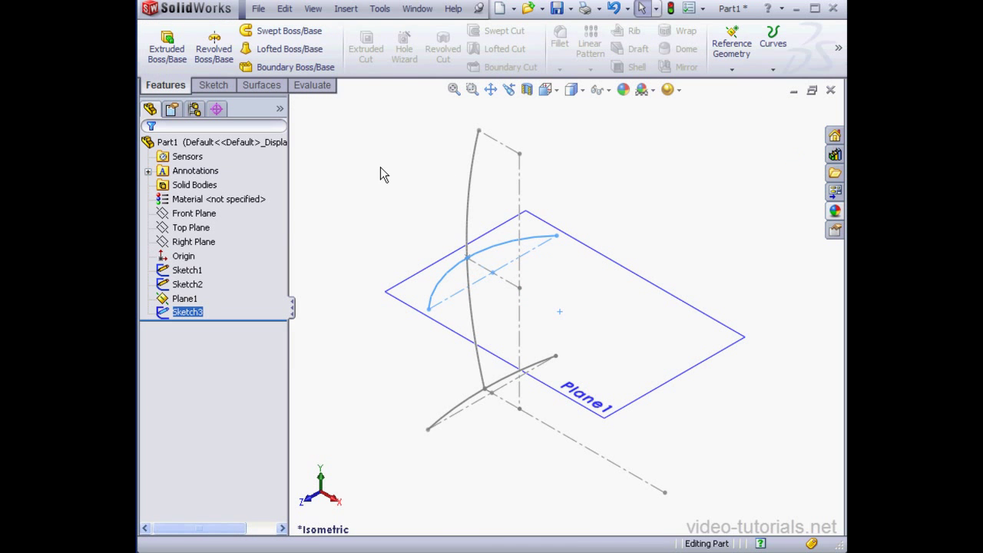
Step: Add Plane2 off Plane1, passing through Point8 at the top of Sketch1's curve
{"action": "left_click", "coordinate": [185, 298]}
{"action": "left_click", "coordinate": [734, 69]}
{"action": "left_click", "coordinate": [733, 81]}
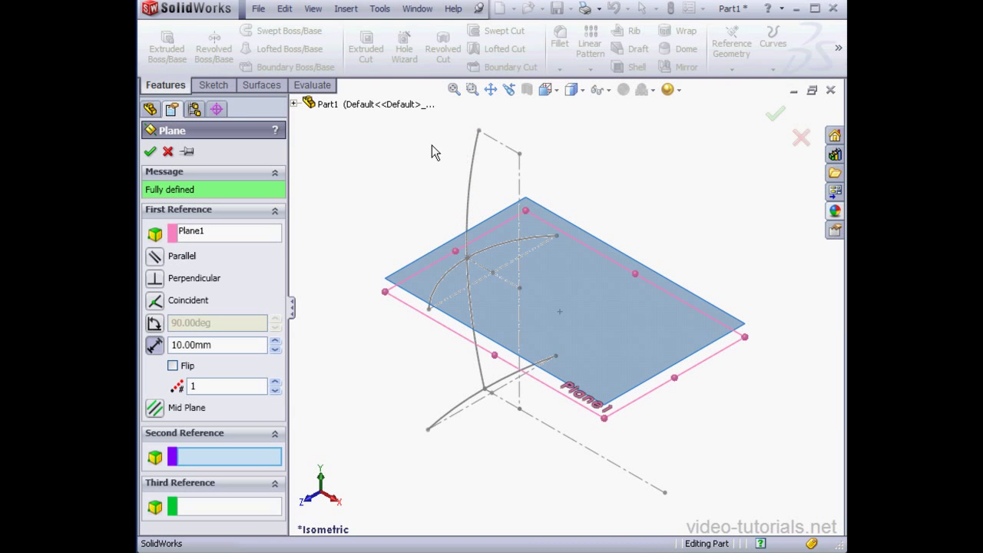
{"action": "left_click", "coordinate": [479, 131]}
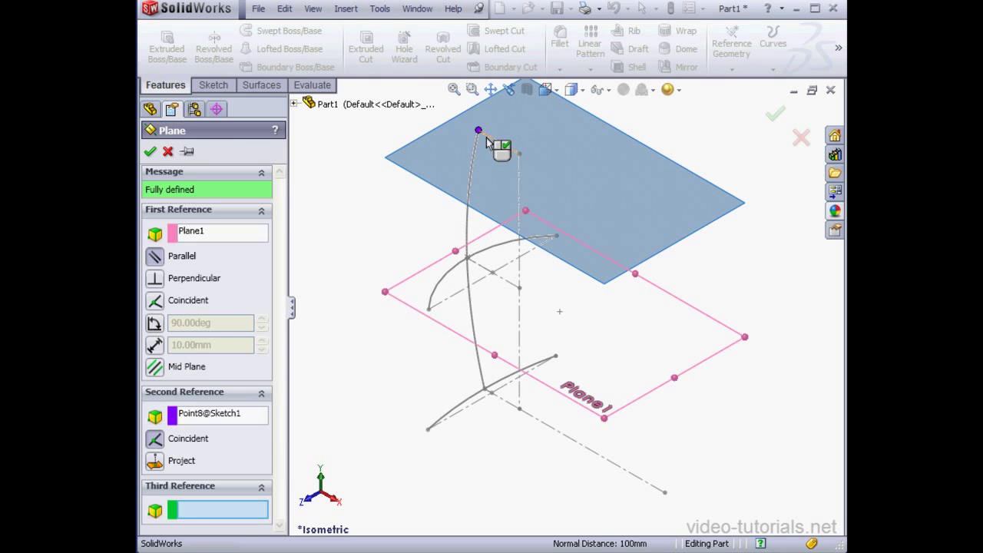
{"action": "left_click", "coordinate": [151, 152]}
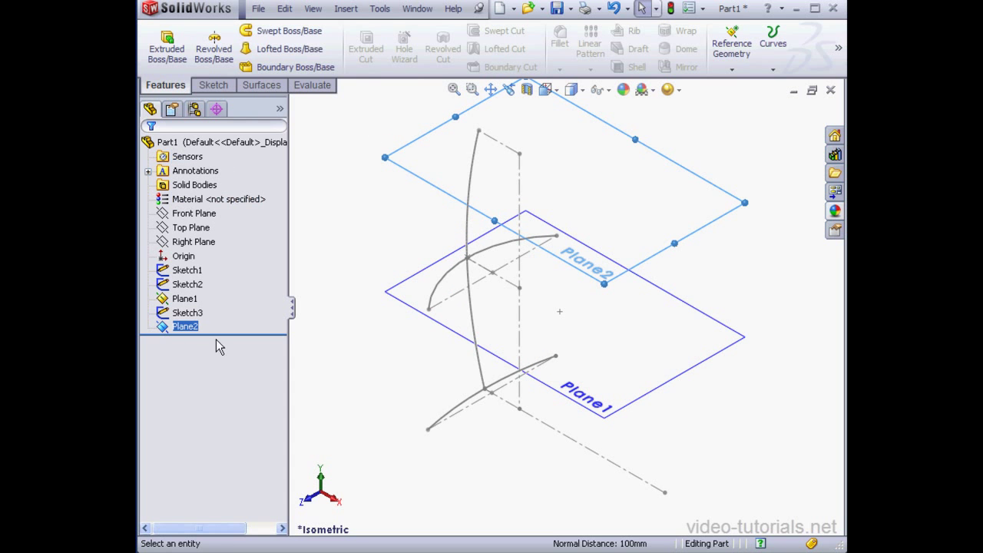
Step: Start a sketch on Plane2 and draw the top three-point arc
{"action": "right_click", "coordinate": [193, 330]}
{"action": "left_click", "coordinate": [202, 302]}
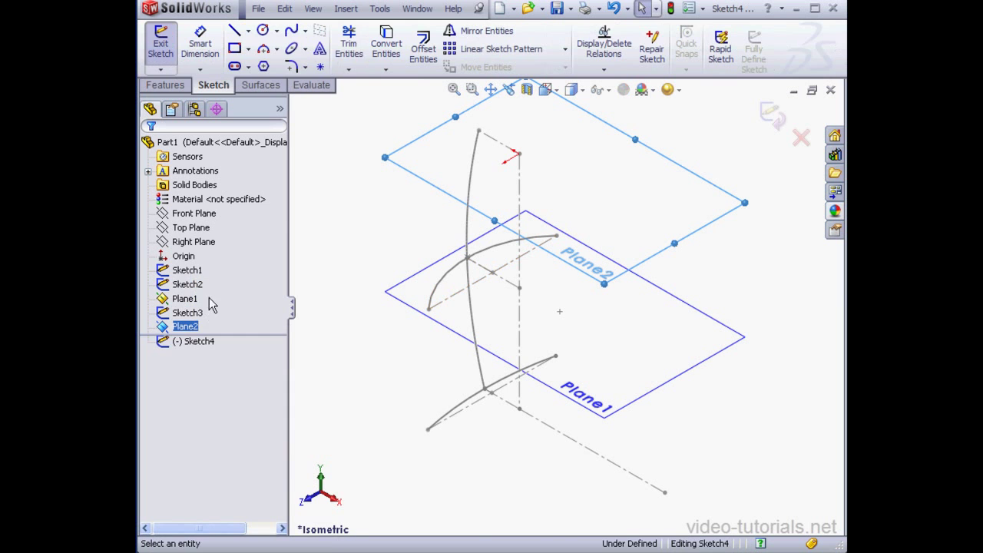
{"action": "left_click", "coordinate": [277, 49]}
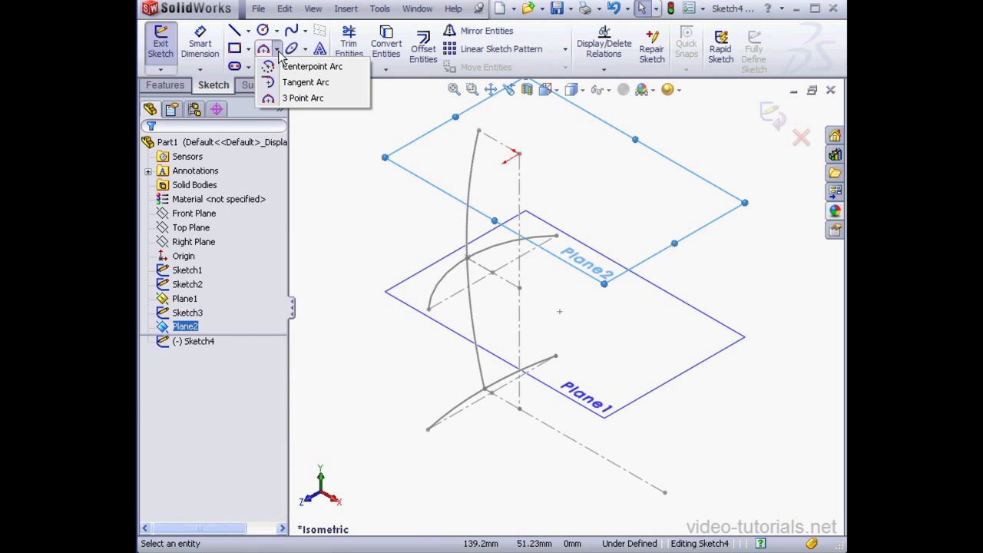
{"action": "left_click", "coordinate": [284, 94]}
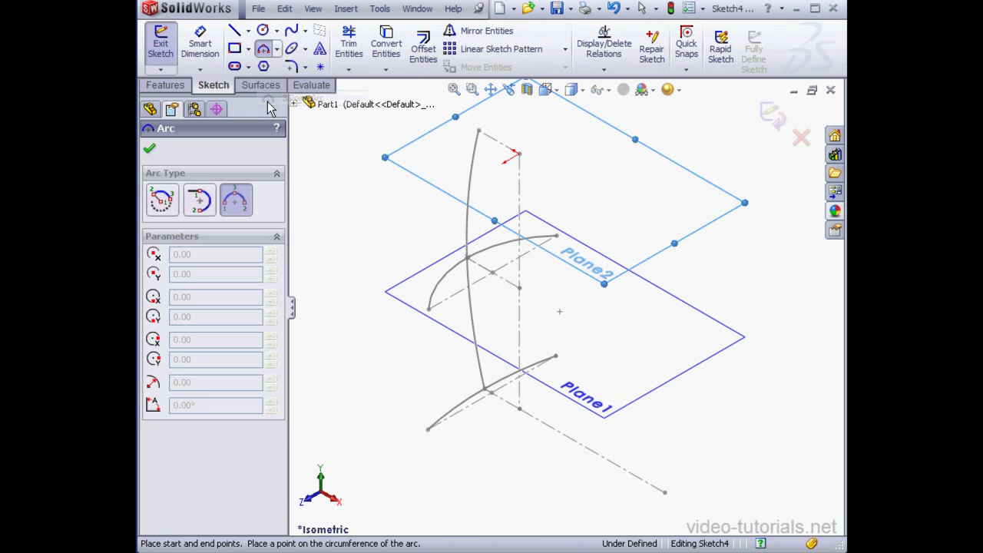
{"action": "left_click", "coordinate": [438, 171]}
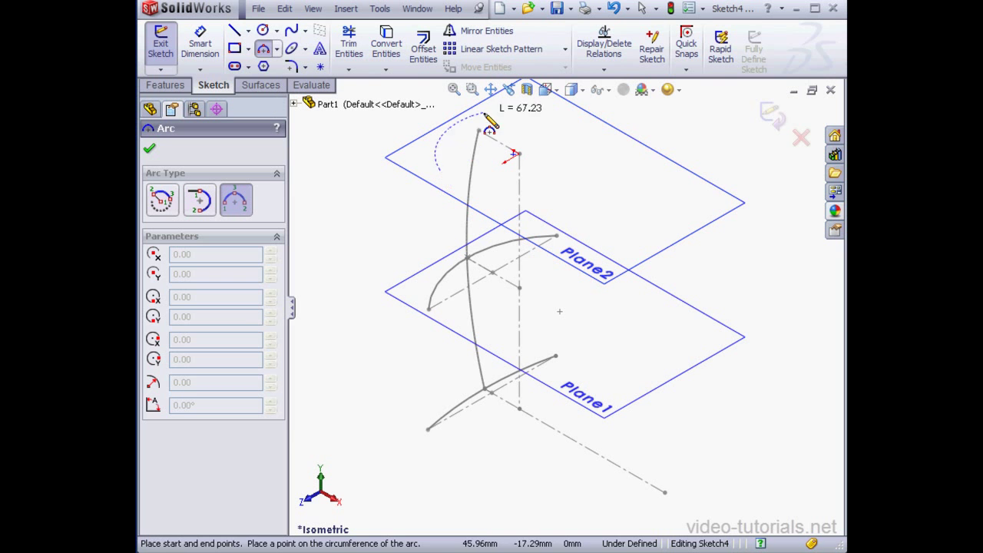
{"action": "left_click", "coordinate": [538, 120]}
{"action": "left_click", "coordinate": [476, 128]}
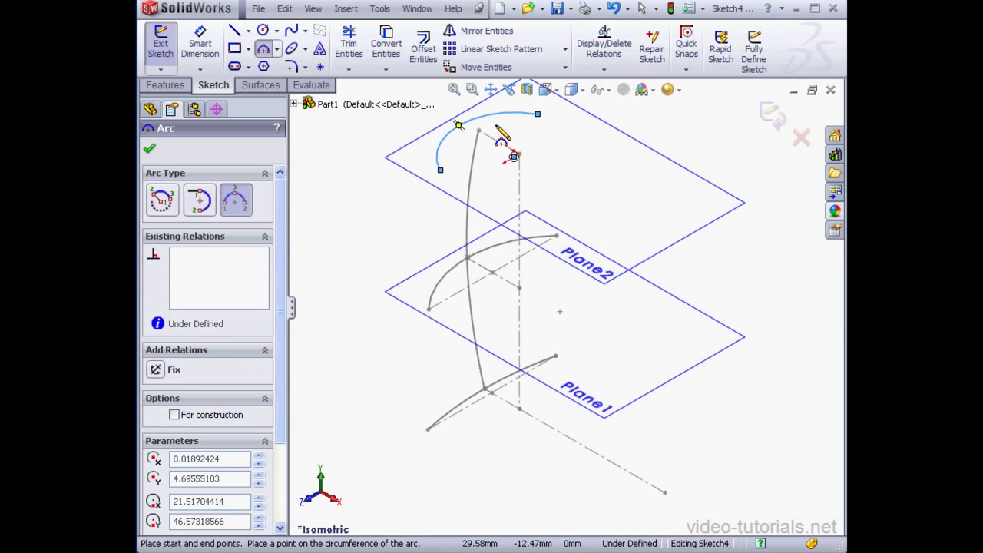
Step: Draw a construction centreline between the arc's ends and a short line from its midpoint
{"action": "left_click", "coordinate": [248, 31]}
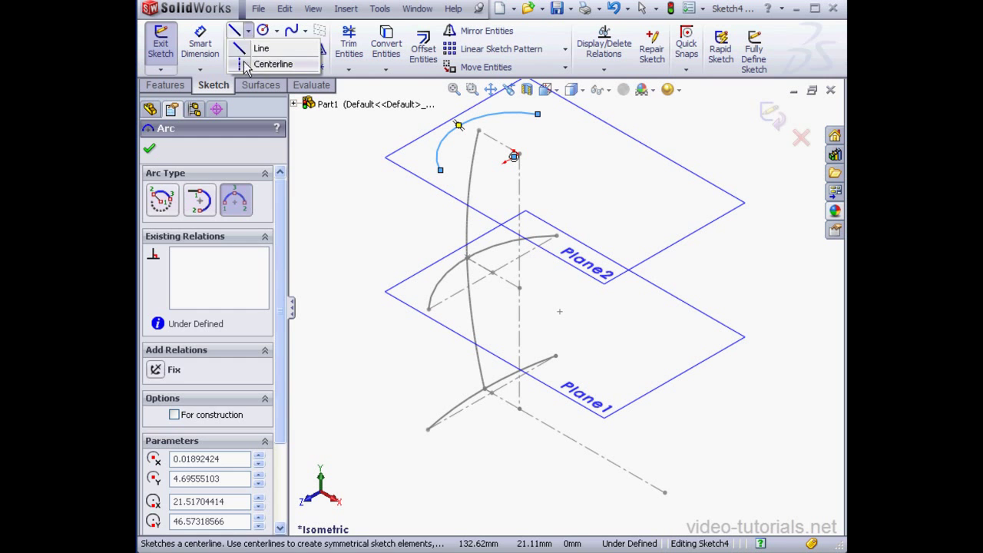
{"action": "left_click", "coordinate": [265, 63]}
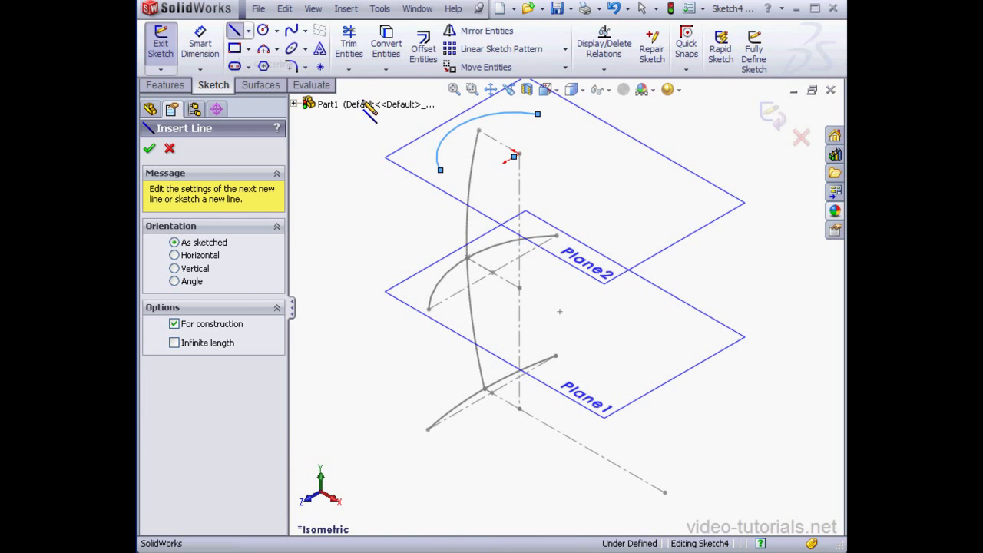
{"action": "left_click", "coordinate": [441, 170]}
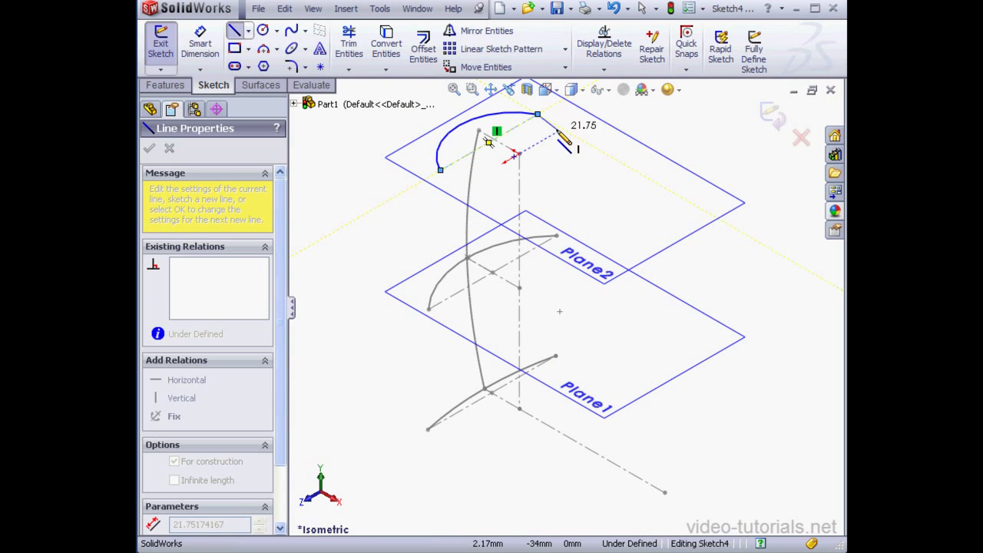
{"action": "left_click", "coordinate": [556, 132]}
{"action": "right_click", "coordinate": [560, 136]}
{"action": "left_click", "coordinate": [630, 159]}
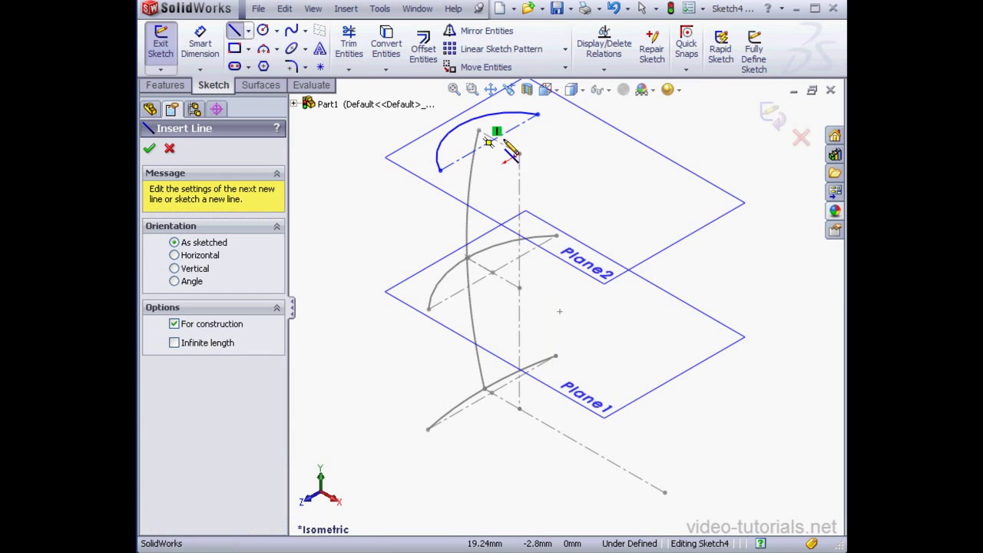
{"action": "left_click", "coordinate": [514, 157]}
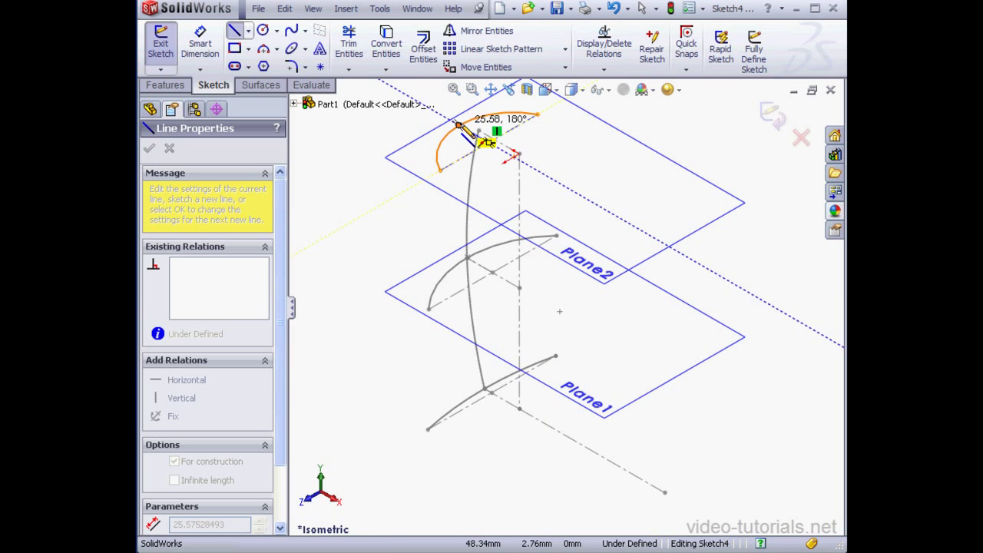
{"action": "right_click", "coordinate": [408, 132]}
{"action": "left_click", "coordinate": [450, 144]}
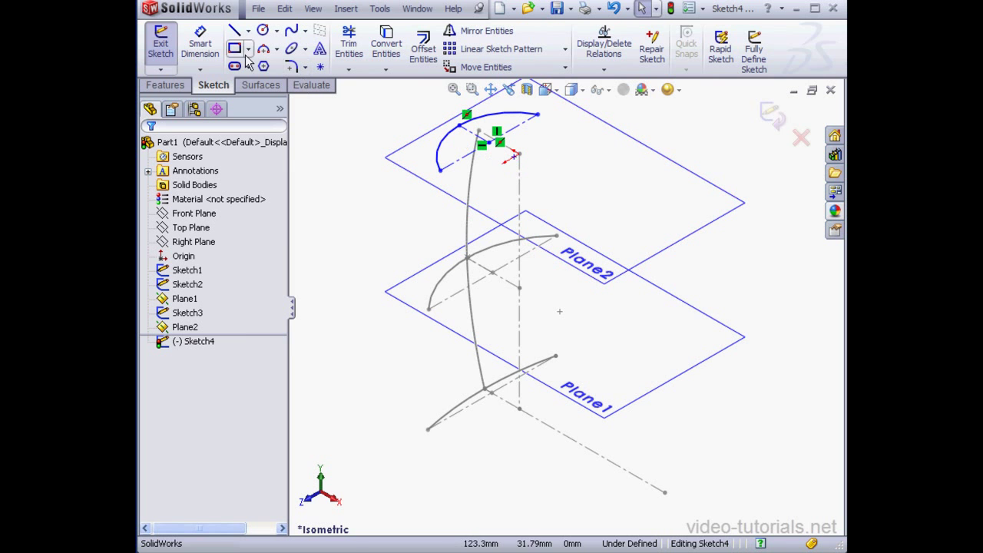
Step: Dimension the chord centreline to 110 and make the line's end coincident with Sketch1
{"action": "left_click", "coordinate": [201, 44]}
{"action": "left_click", "coordinate": [463, 152]}
{"action": "left_click", "coordinate": [485, 182]}
{"action": "type", "text": "110"}
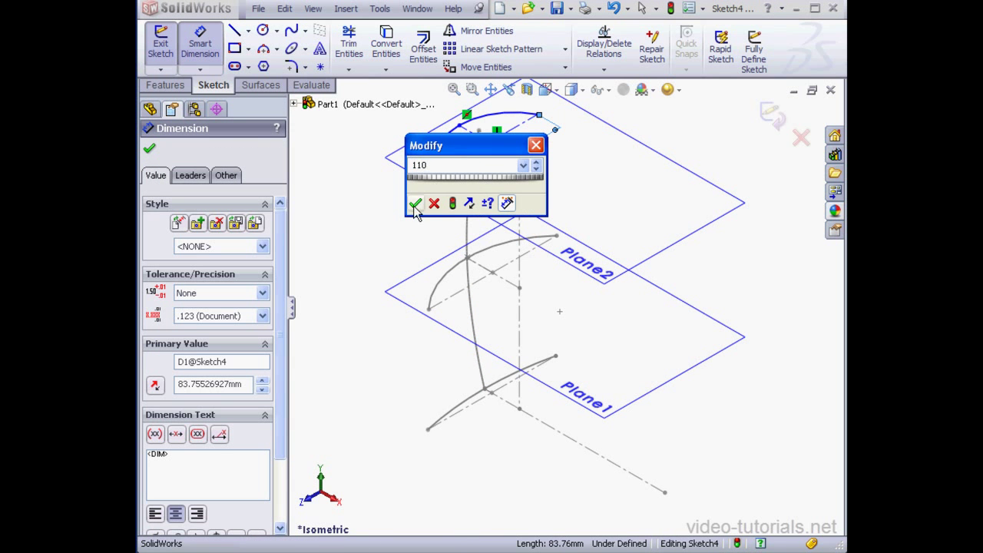
{"action": "left_click", "coordinate": [414, 203]}
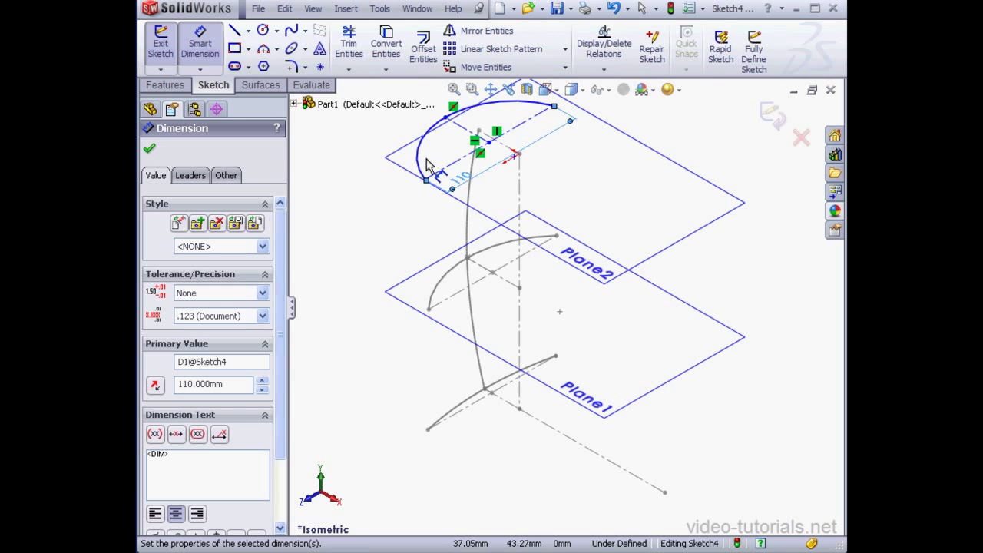
{"action": "right_click", "coordinate": [378, 190]}
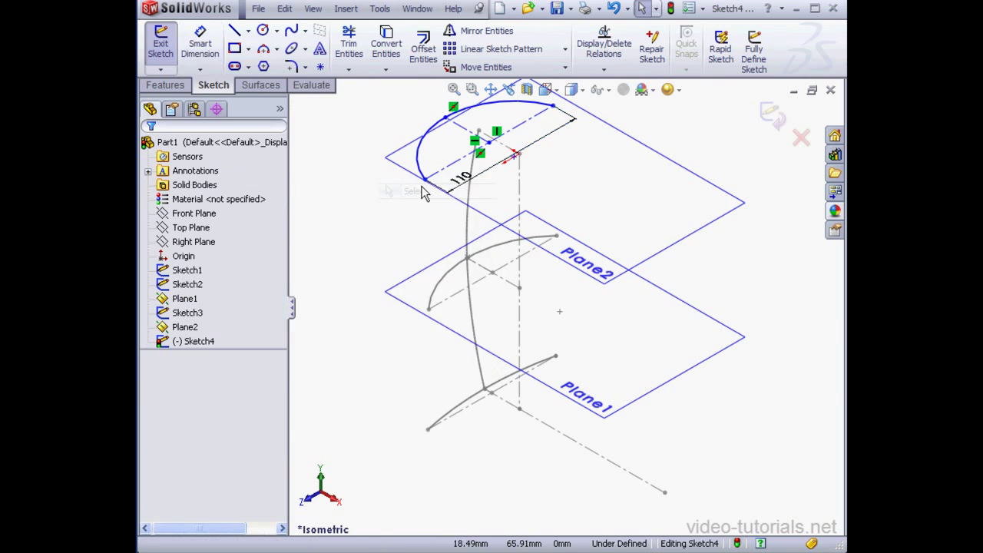
{"action": "left_click", "coordinate": [478, 130], "text": "ctrl"}
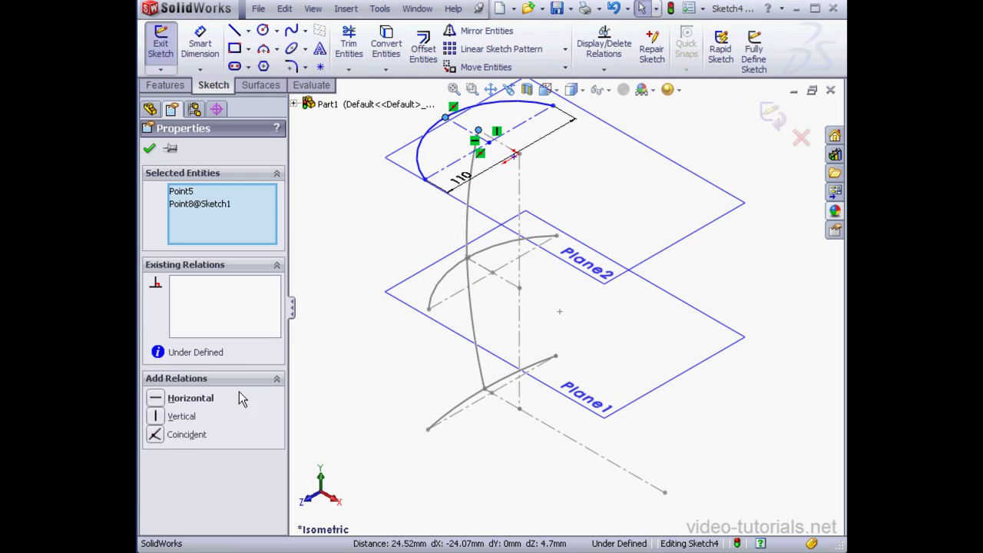
{"action": "left_click", "coordinate": [156, 434]}
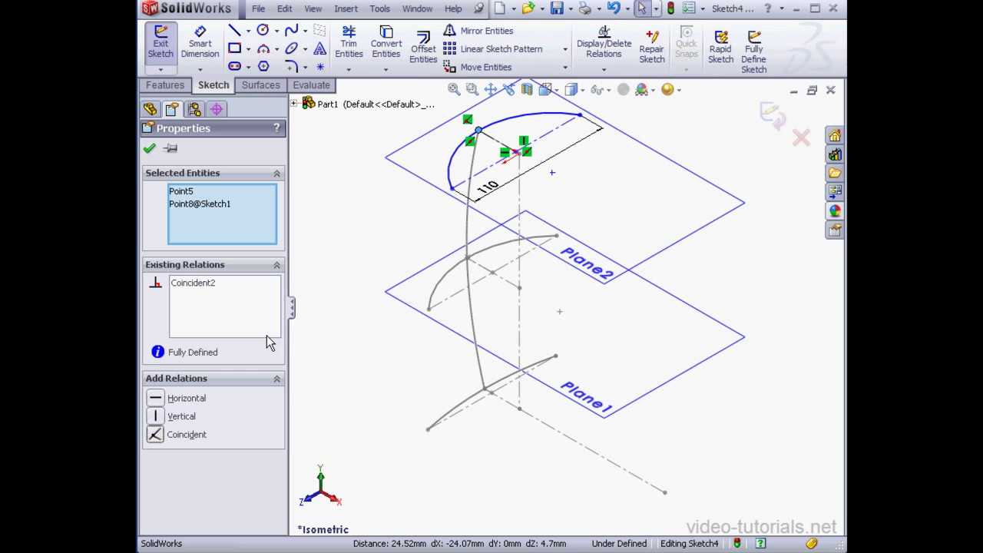
Step: Give the top arc a 250 radius and exit Sketch4
{"action": "left_click", "coordinate": [201, 49]}
{"action": "left_click", "coordinate": [445, 163]}
{"action": "left_click", "coordinate": [434, 157]}
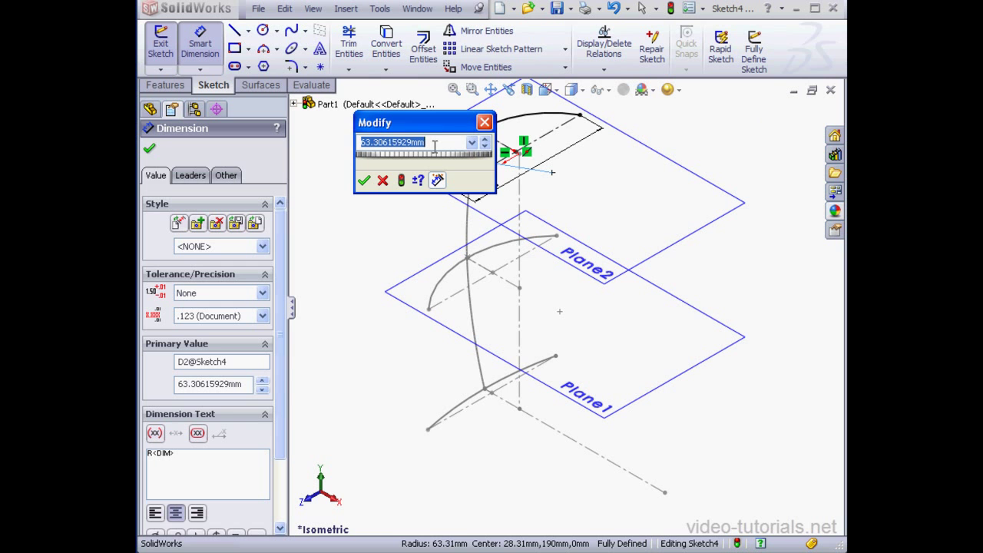
{"action": "type", "text": "250"}
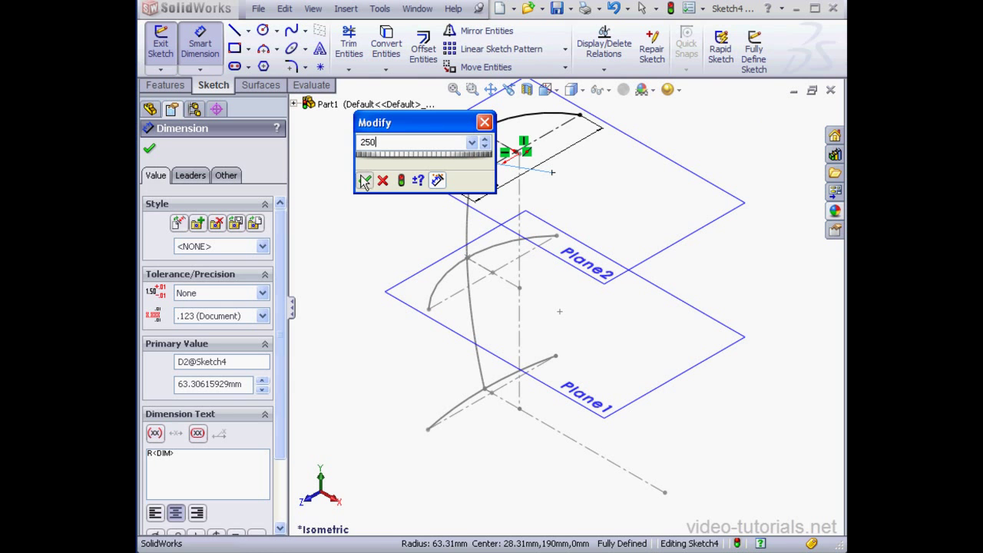
{"action": "left_click", "coordinate": [364, 179]}
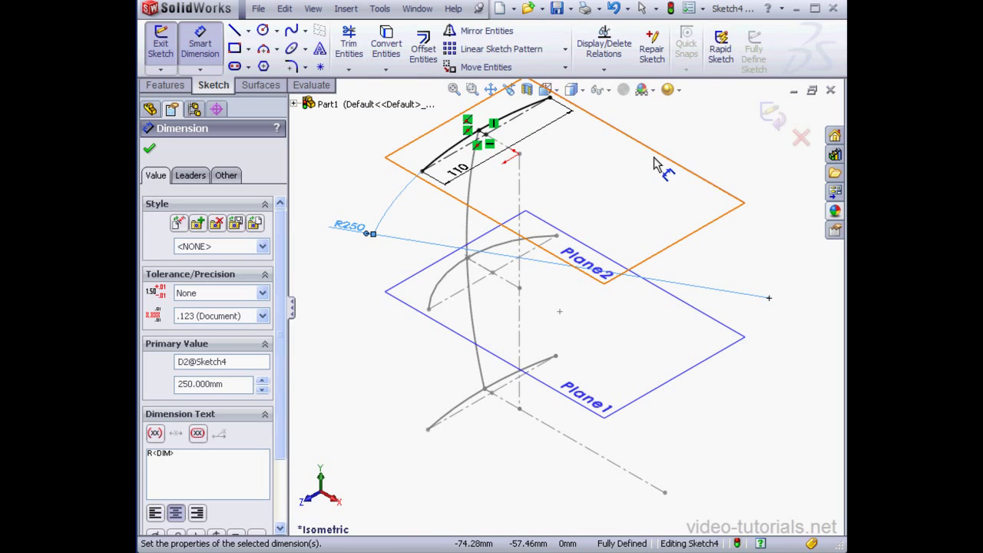
{"action": "left_click", "coordinate": [779, 119]}
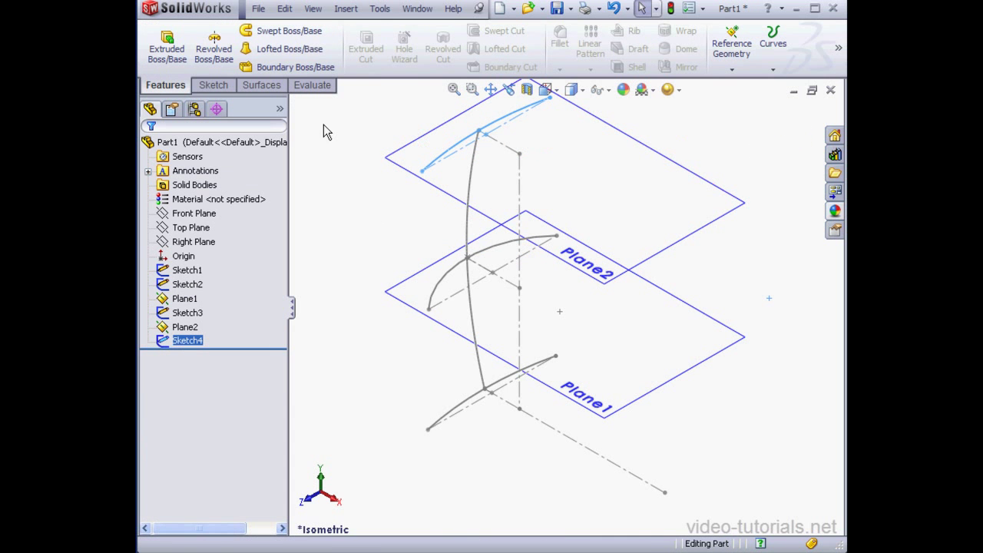
Step: Hide Plane1 and Plane2 from the FeatureManager tree
{"action": "right_click", "coordinate": [186, 299]}
{"action": "left_click", "coordinate": [221, 275]}
{"action": "right_click", "coordinate": [184, 326]}
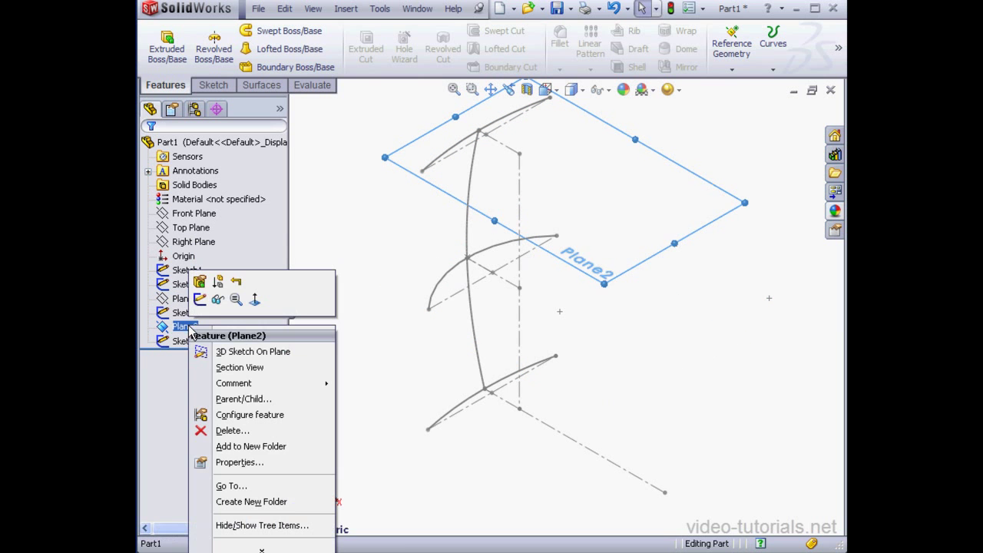
{"action": "left_click", "coordinate": [221, 301]}
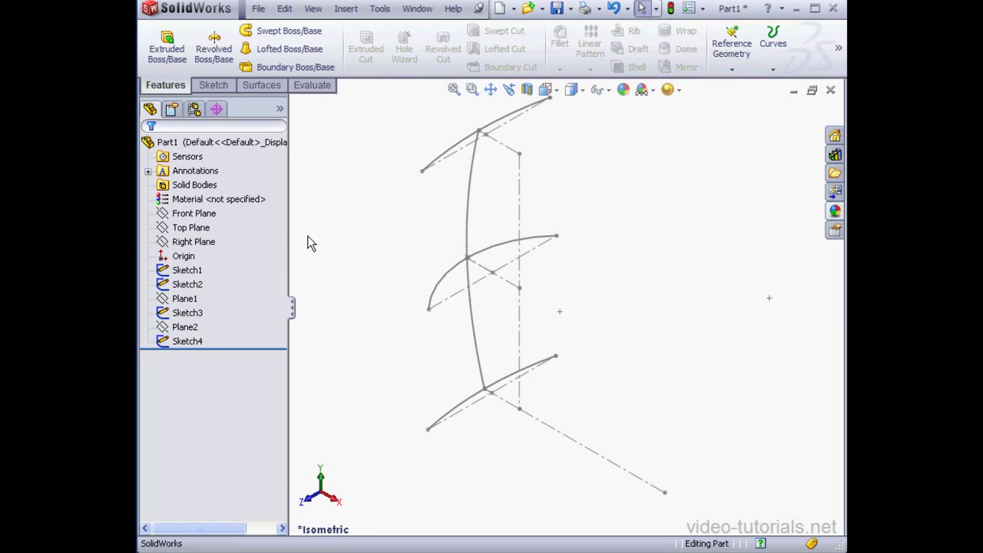
Step: Loft a surface through Sketch2, Sketch3 and Sketch4, with Sketch1 as the guide curve
{"action": "left_click", "coordinate": [265, 87]}
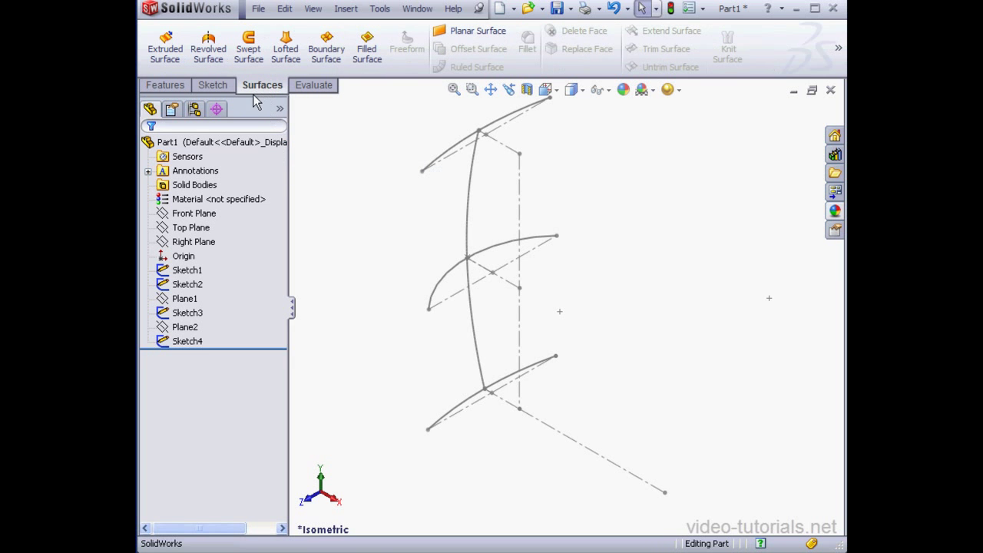
{"action": "left_click", "coordinate": [285, 48]}
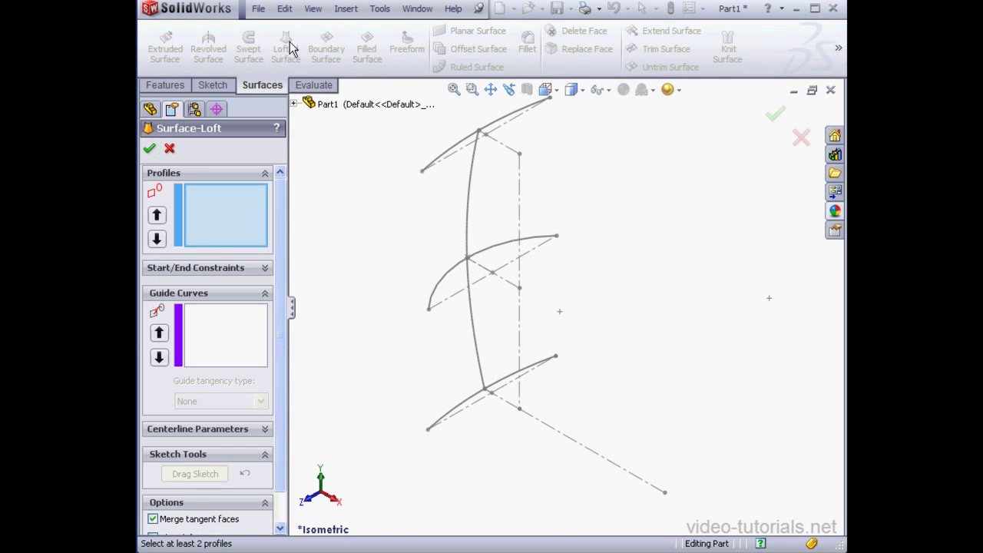
{"action": "left_click", "coordinate": [428, 431]}
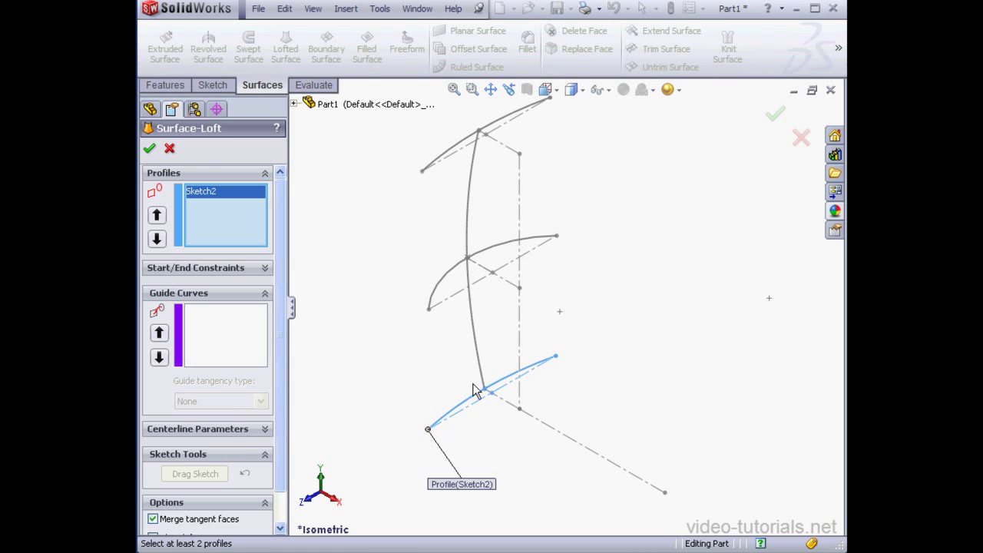
{"action": "left_click", "coordinate": [430, 311]}
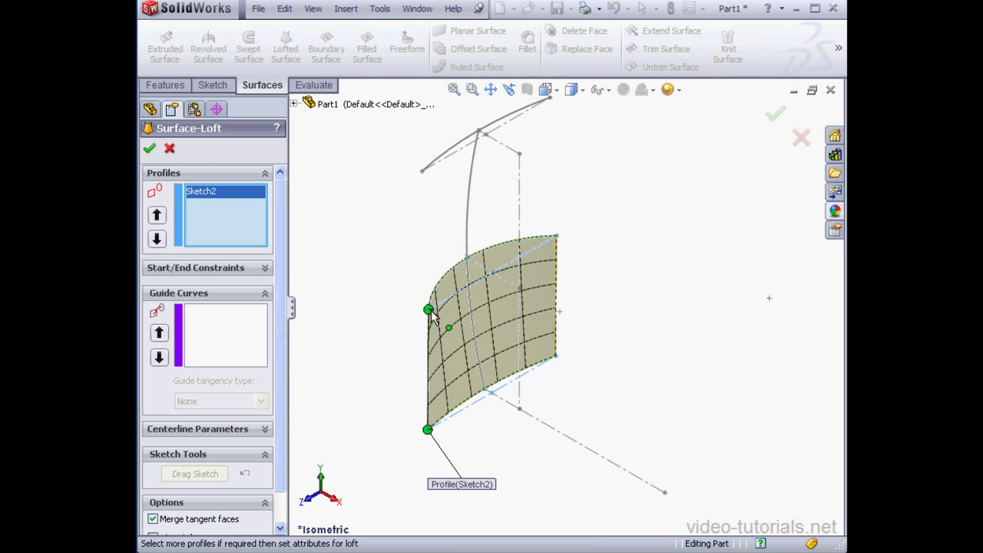
{"action": "left_click", "coordinate": [422, 171]}
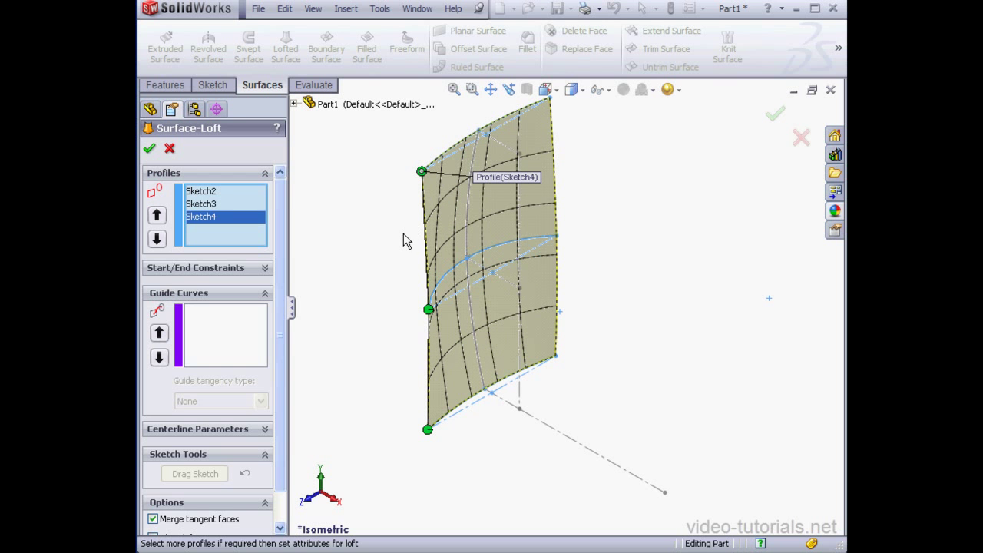
{"action": "left_click", "coordinate": [249, 345]}
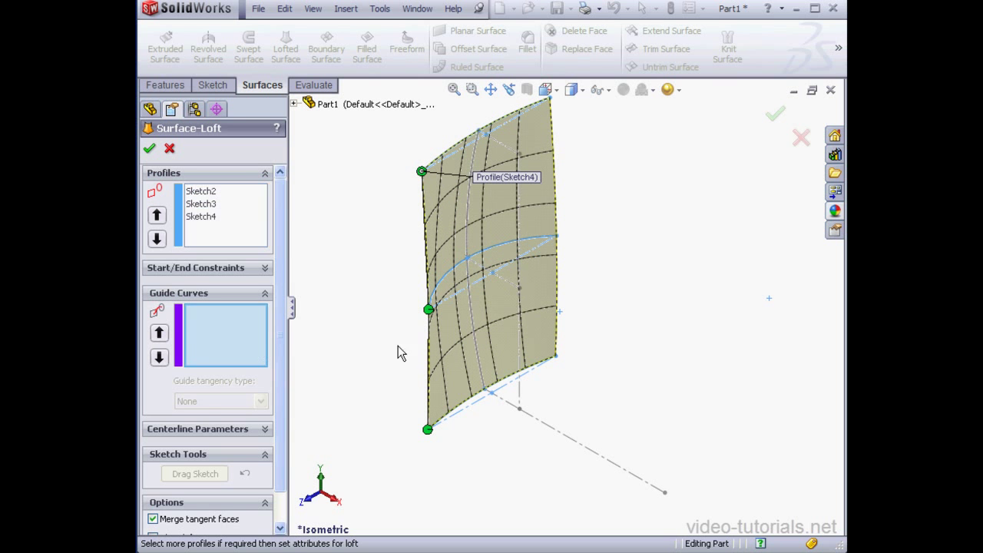
{"action": "left_click", "coordinate": [476, 348]}
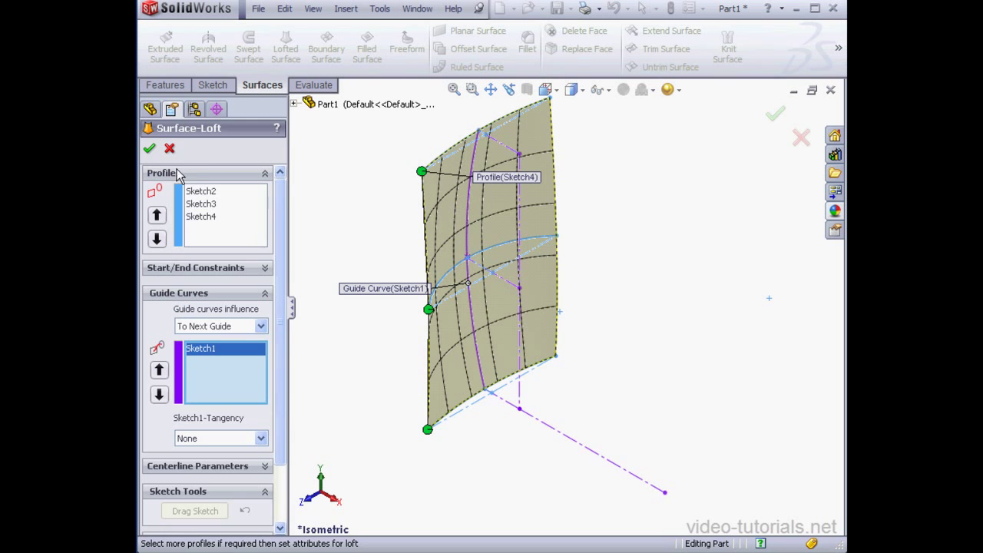
{"action": "left_click", "coordinate": [150, 149]}
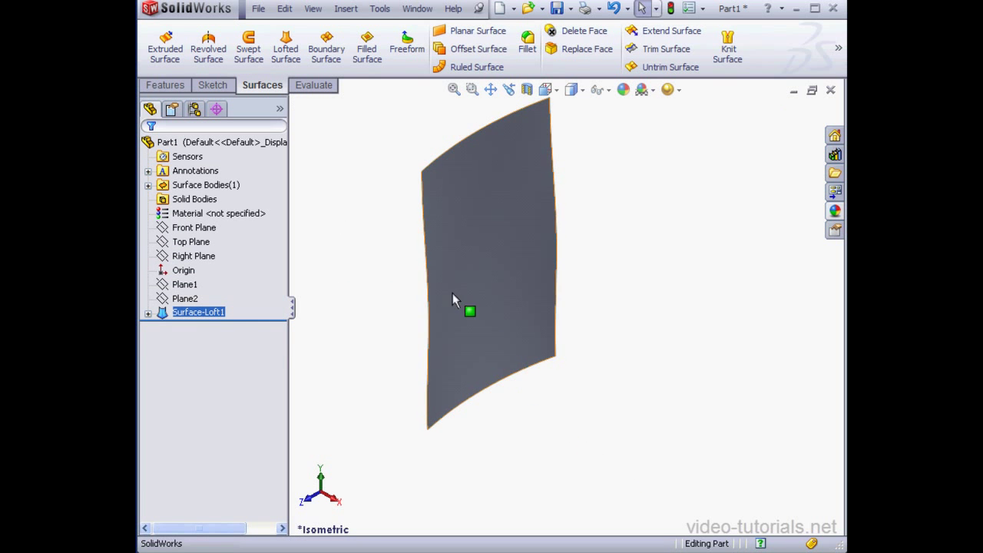
{"action": "middle_click_drag", "start_coordinate": [481, 302], "coordinate": [429, 346]}
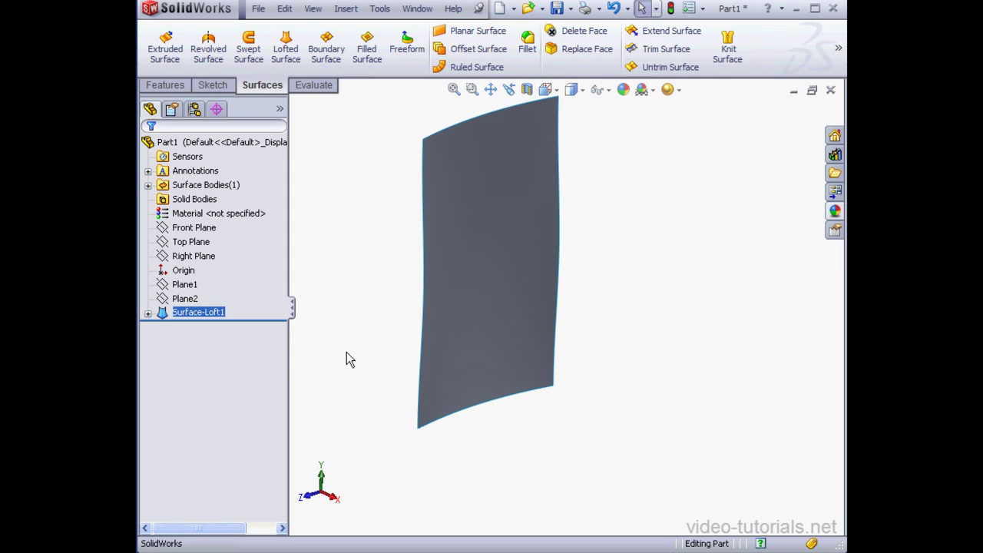